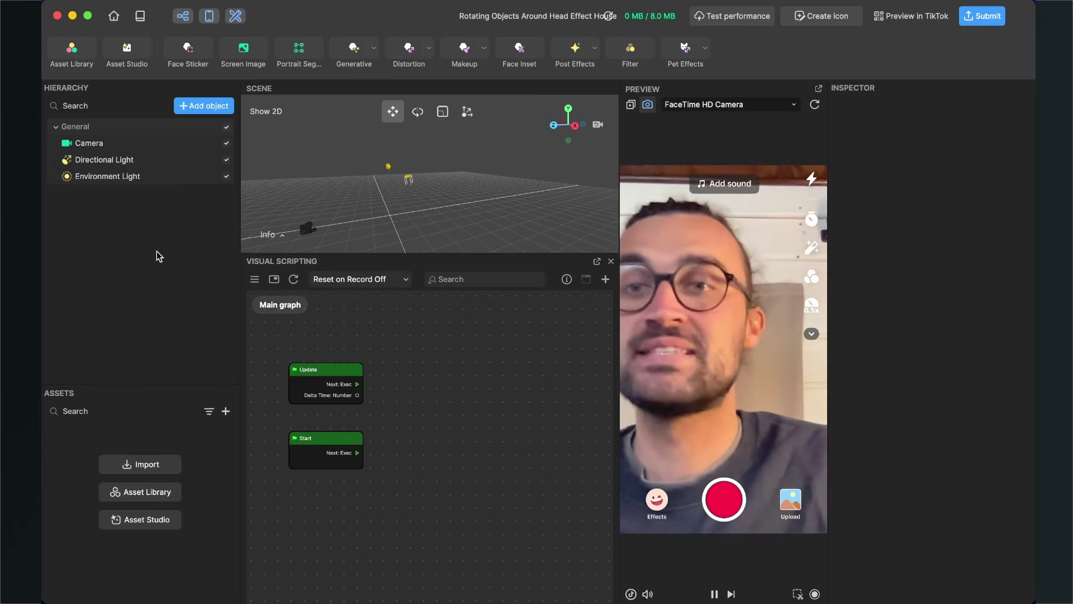
Add a Head Tracker from the AR Tracking objects
left_click(207, 109)
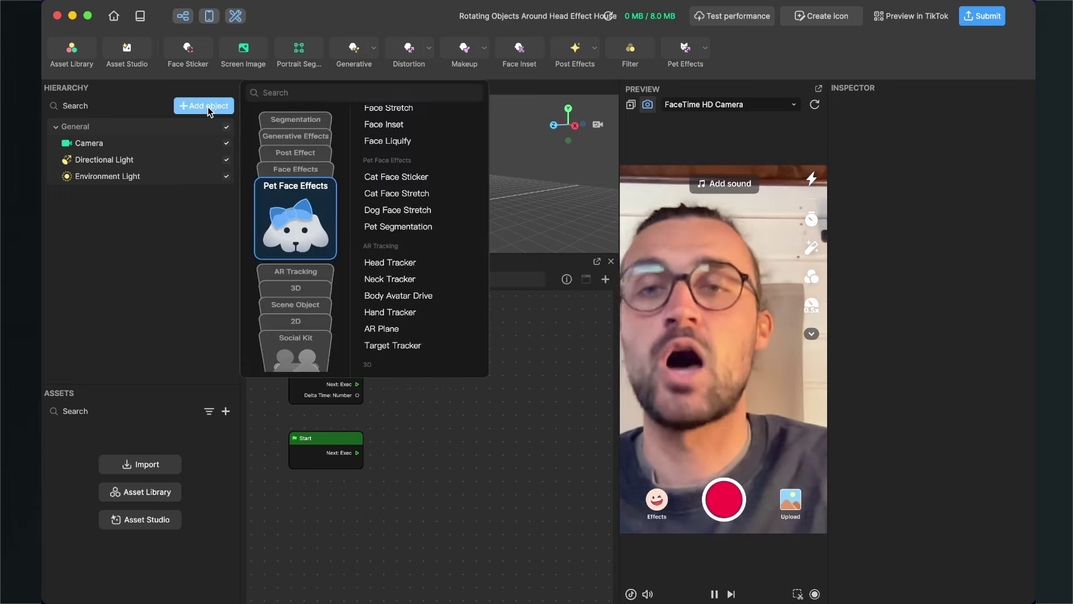
scroll(303, 202, "up", 5)
scroll(298, 233, "down", 10)
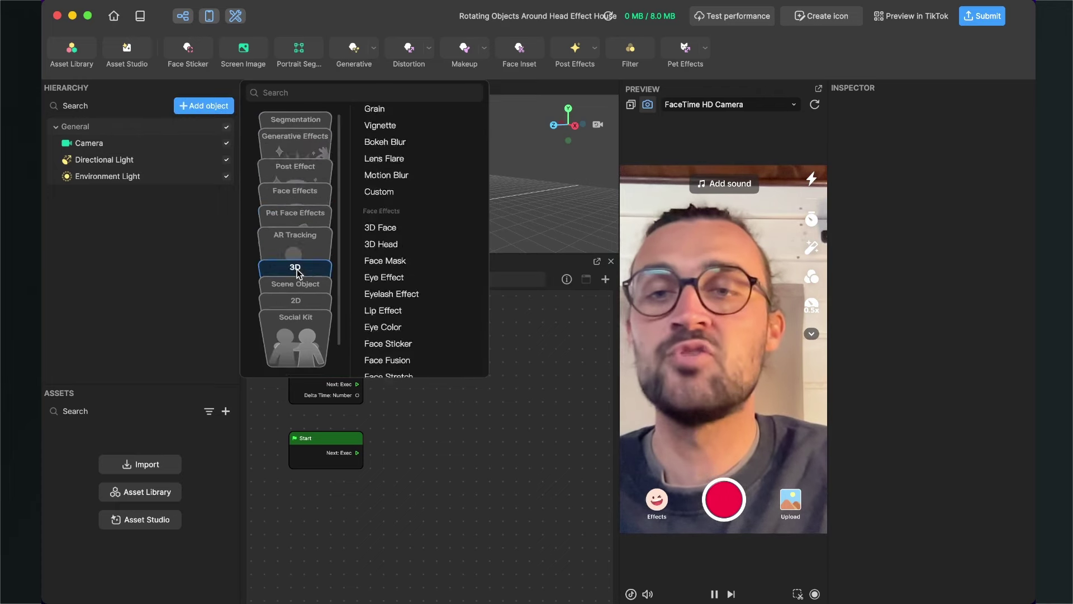
scroll(298, 233, "up", 2)
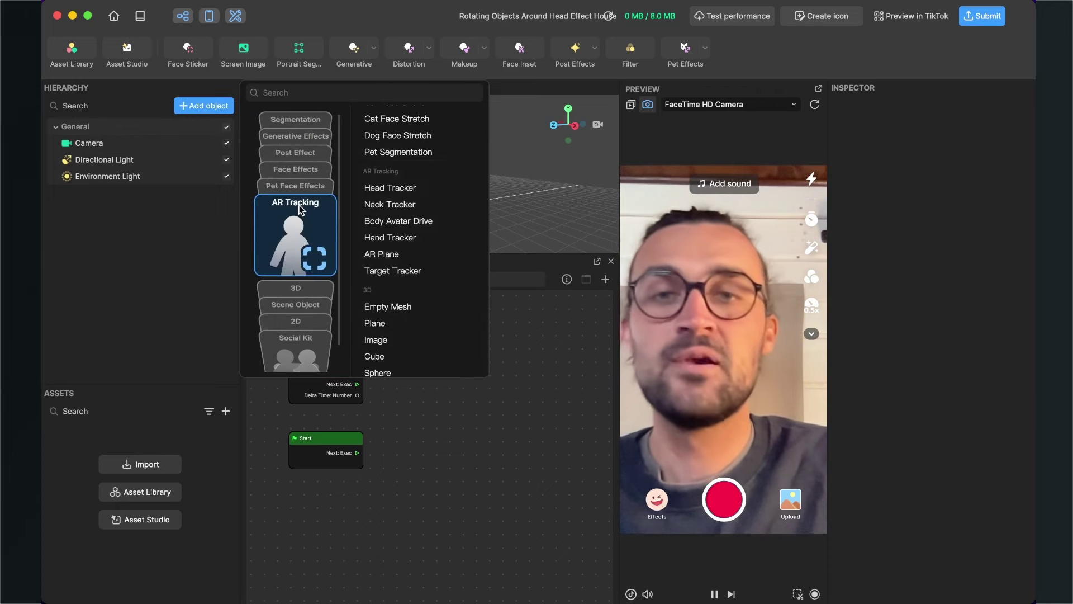
mouse_move(377, 192)
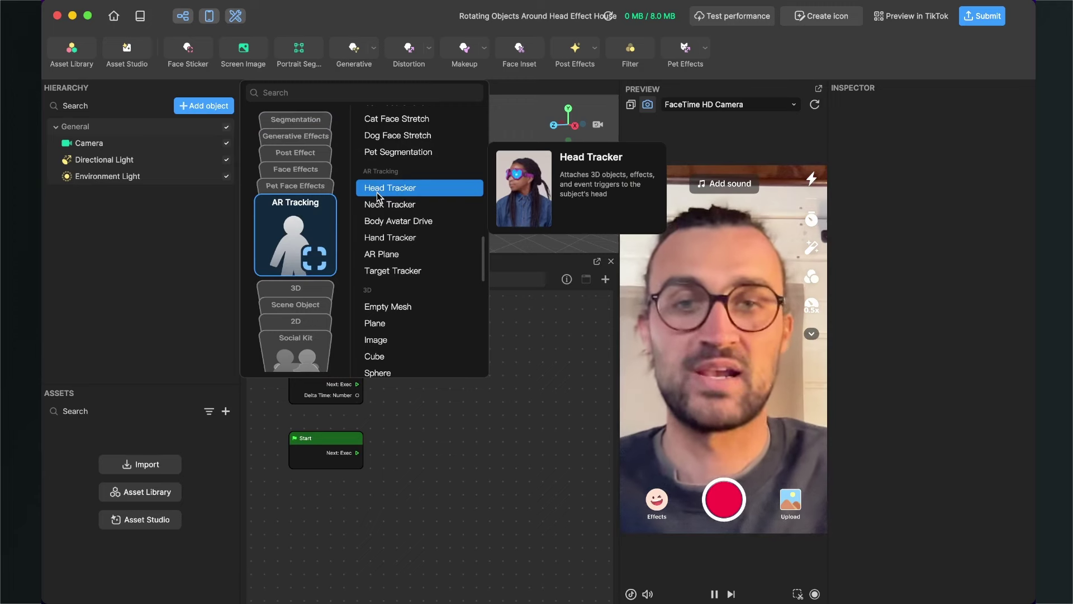
left_click(377, 192)
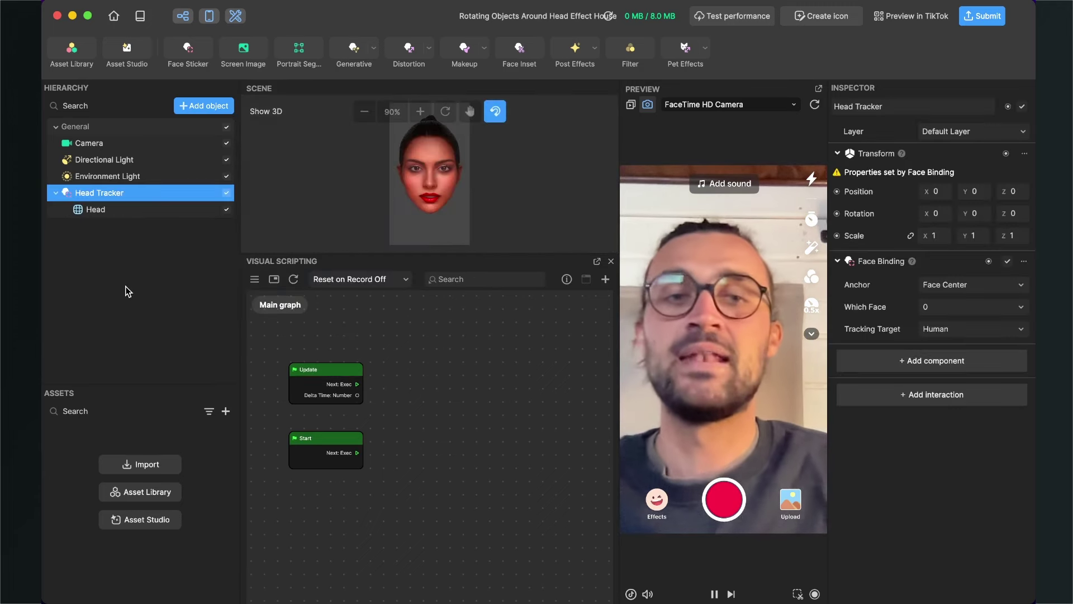
Select the Head occluder child and orbit the Scene view around it
left_click(92, 211)
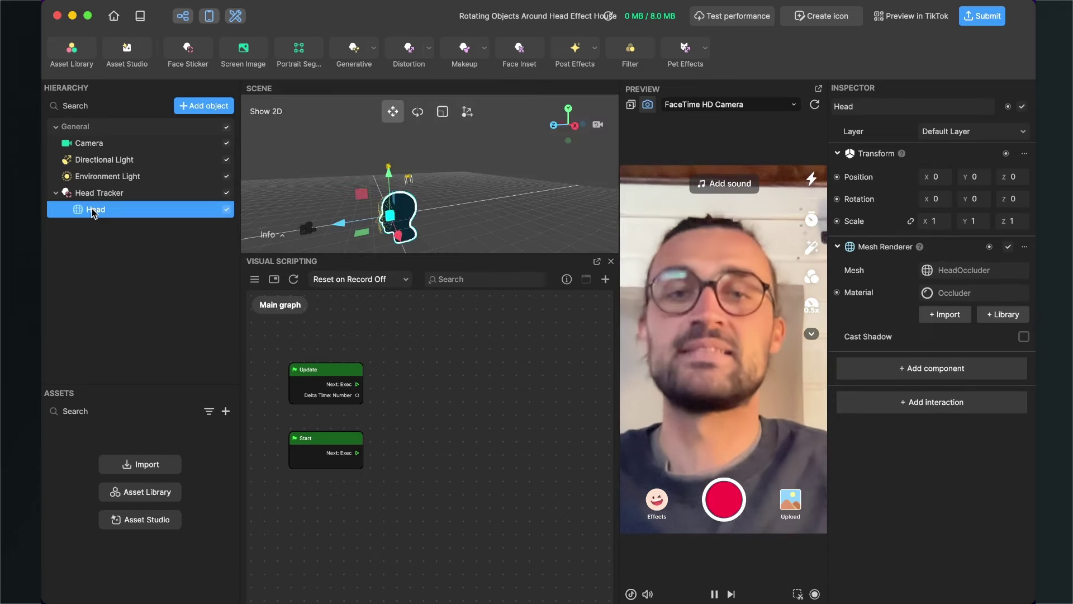
middle_click_drag(329, 223, 461, 184)
left_click(444, 197)
scroll(391, 208, "up", 4)
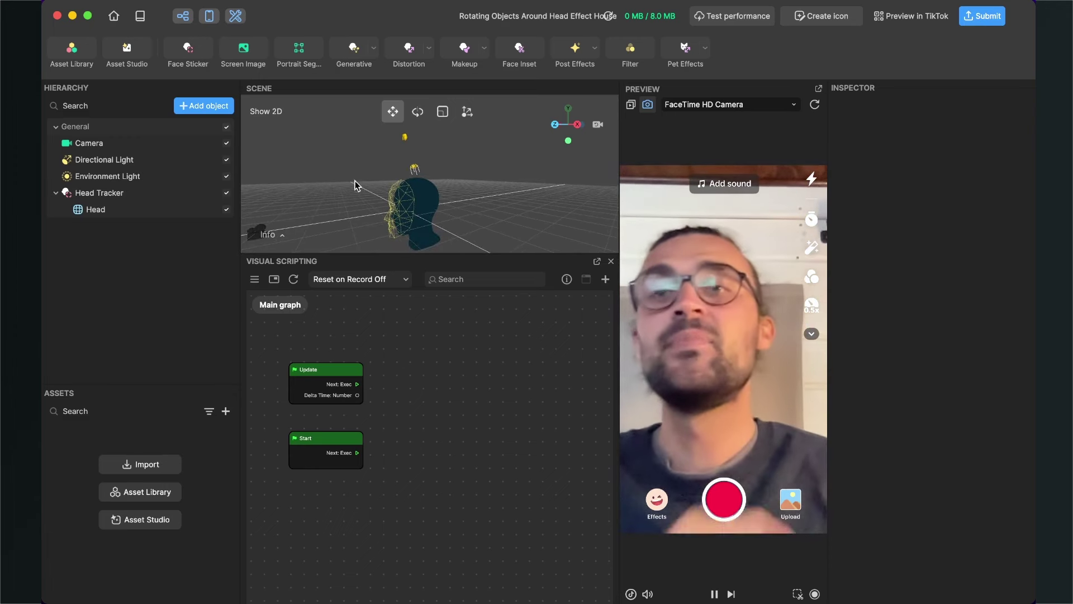
Add a 3D Empty Mesh and parent it under the Head Tracker
left_click(206, 107)
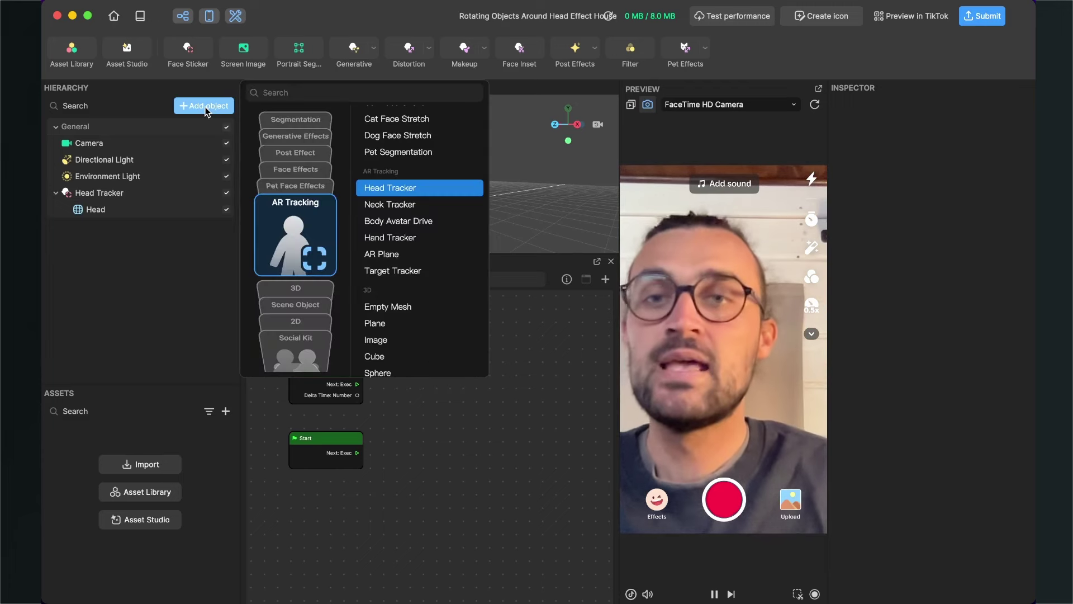
mouse_move(291, 285)
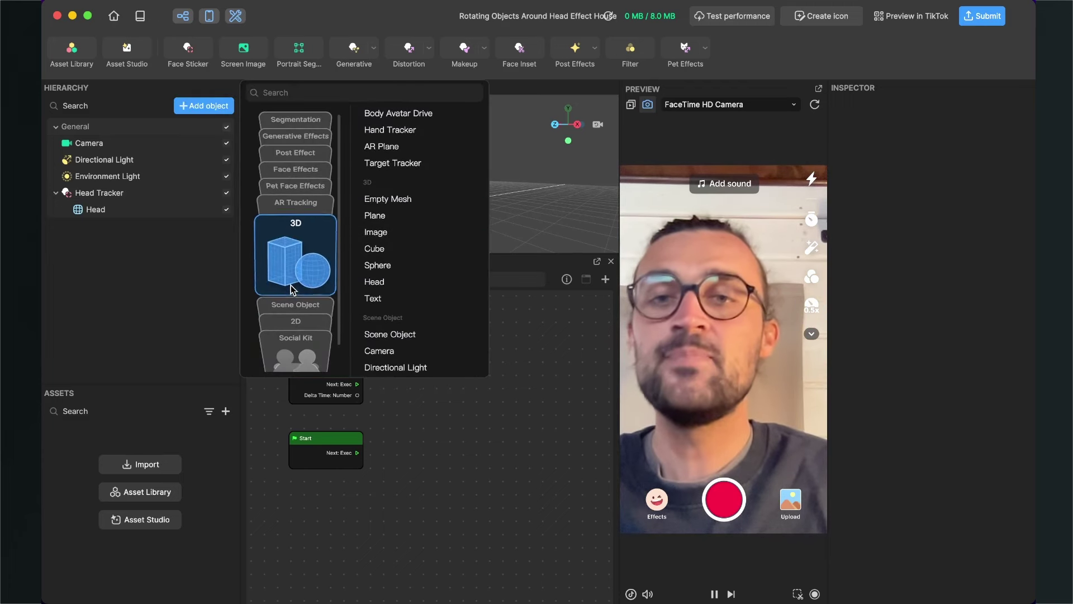
left_click(394, 200)
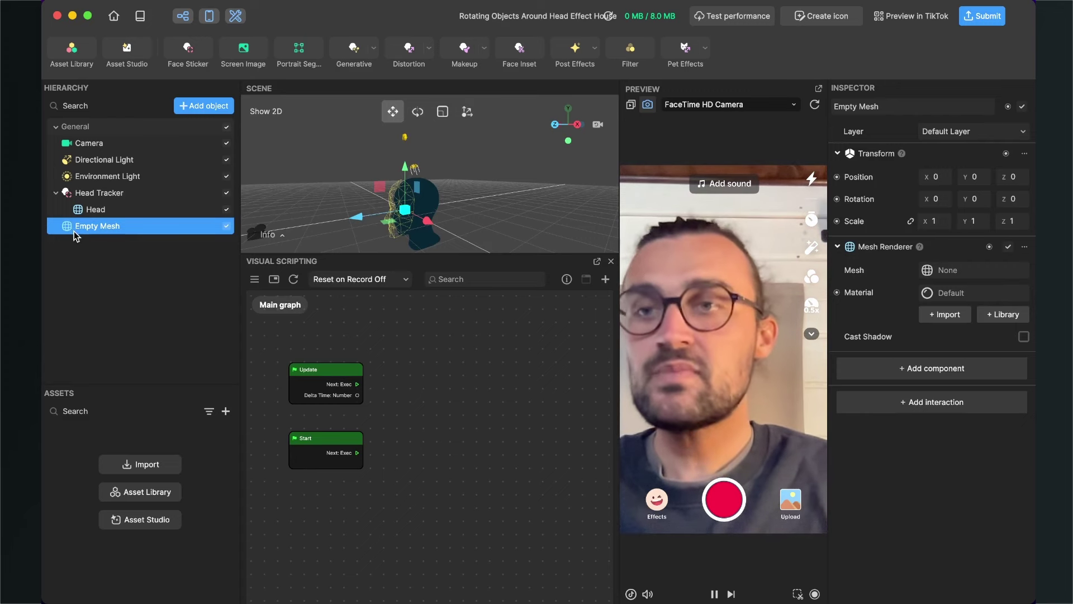
left_click_drag(78, 232, 92, 198)
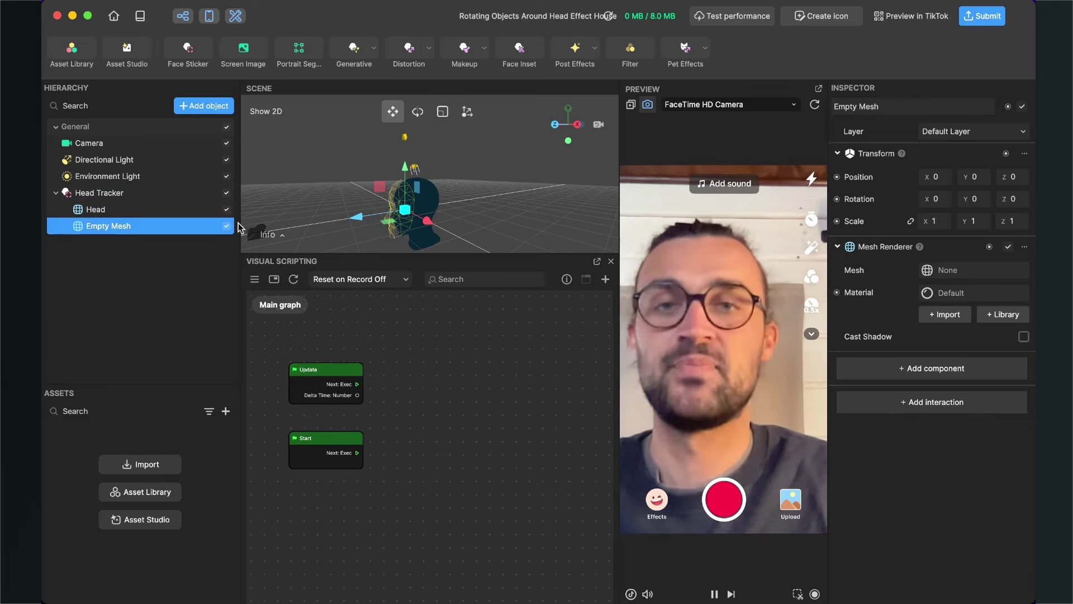
Enlarge the Scene view panel and tilt the view to near edge-on
right_click_drag(326, 218, 327, 209)
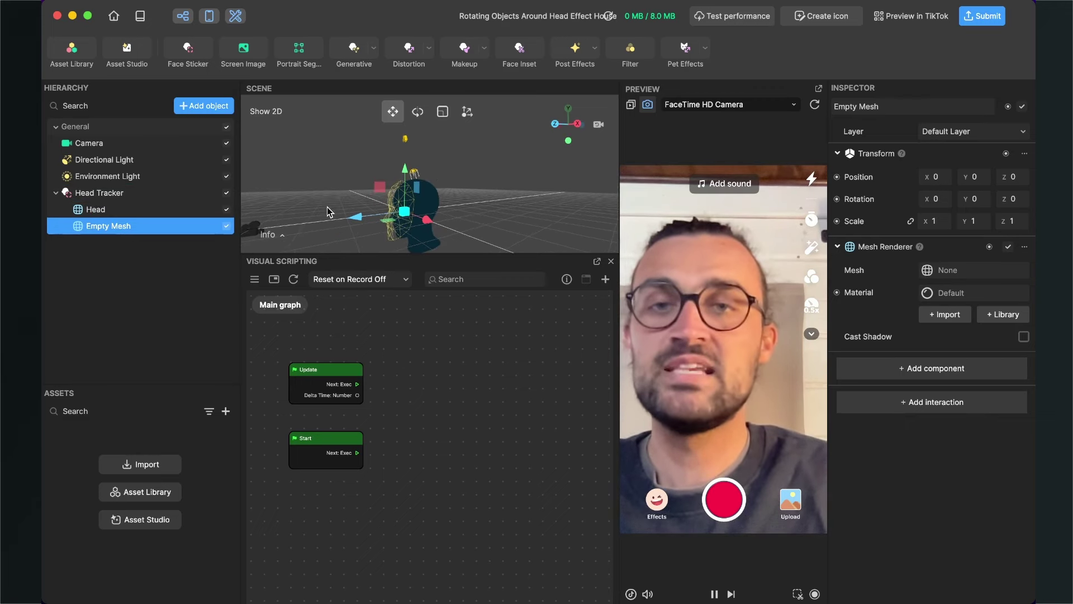
left_click_drag(342, 252, 329, 377)
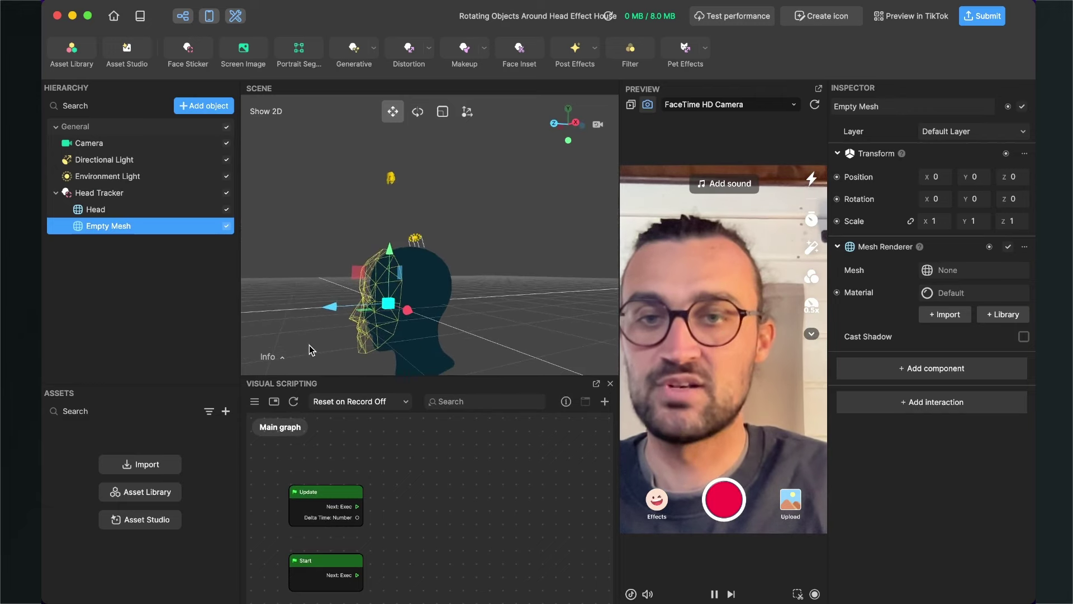
right_click_drag(309, 344, 338, 321)
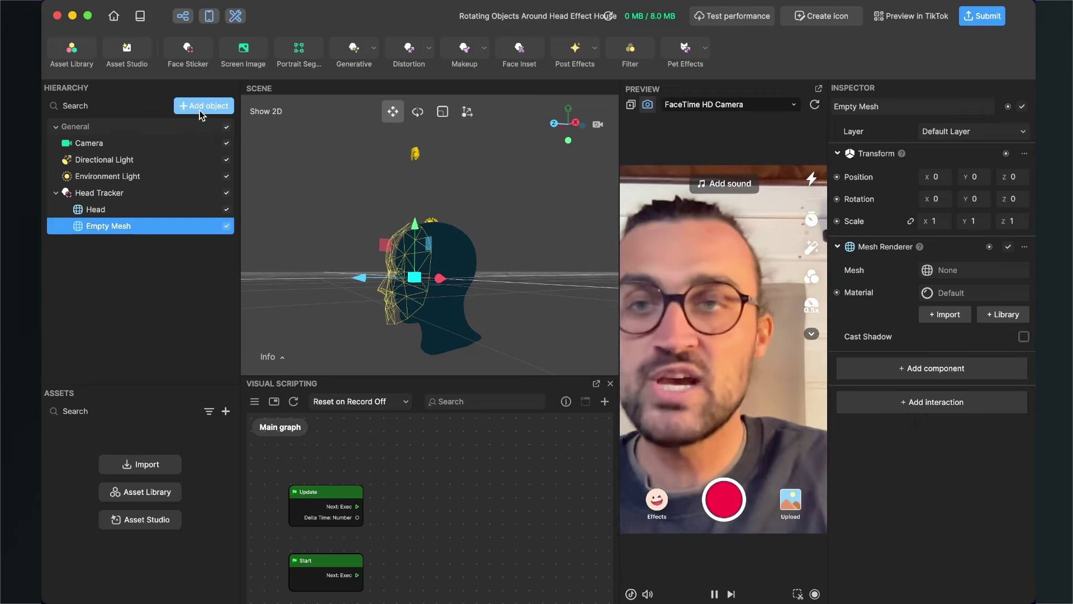
Add a 3D Sphere and drag it under Empty Mesh in the Hierarchy
left_click(184, 106)
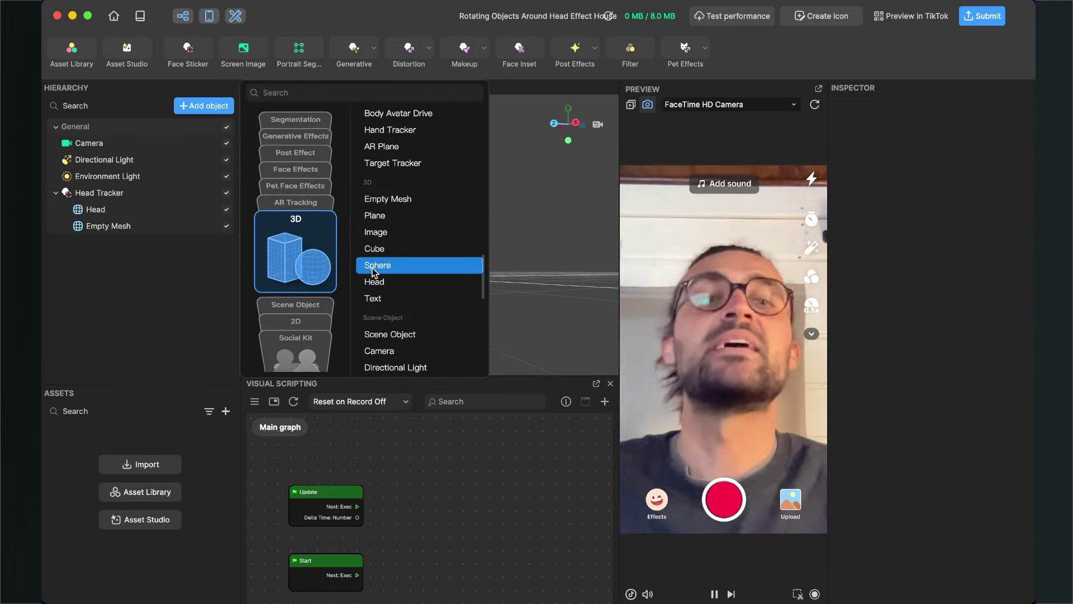
left_click(373, 268)
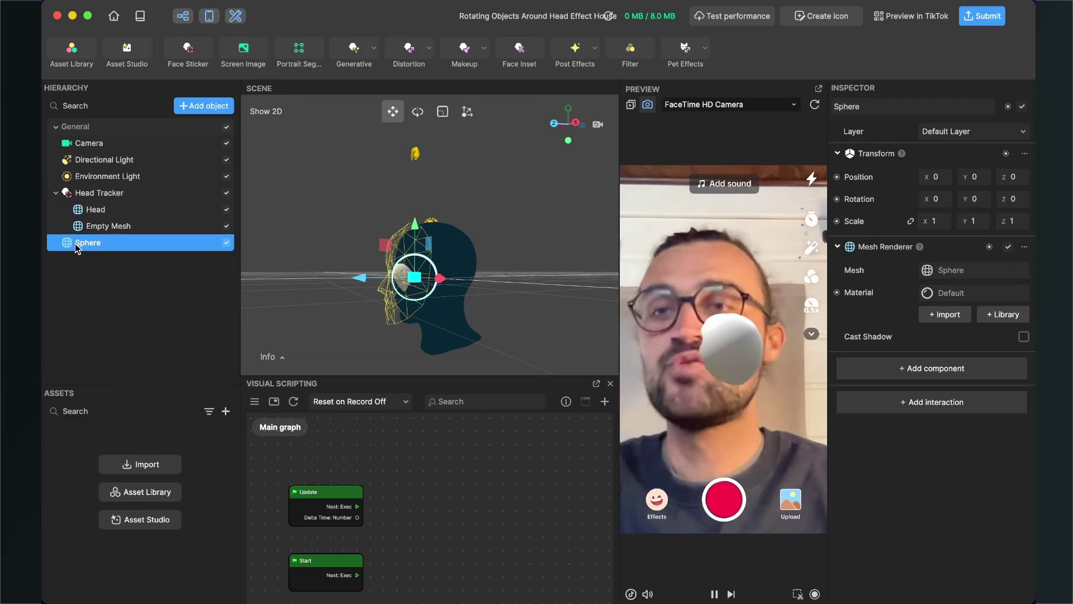
left_click_drag(75, 243, 94, 227)
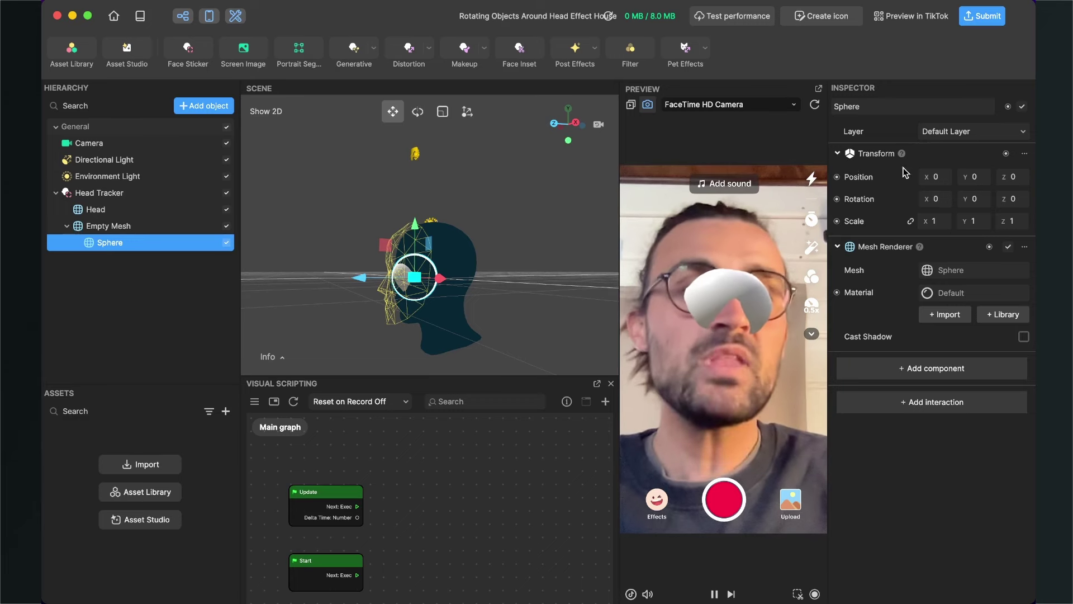
Set the Sphere's Position Z to 12 and its linked Scale to 0.5
left_click(1018, 181)
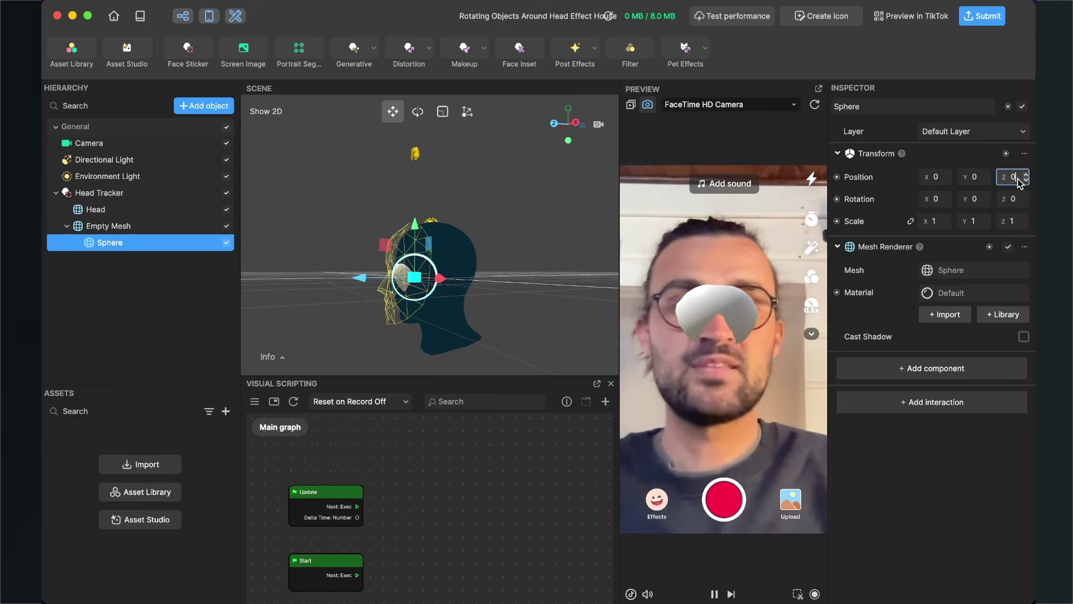
key("BackSpace")
type("1")
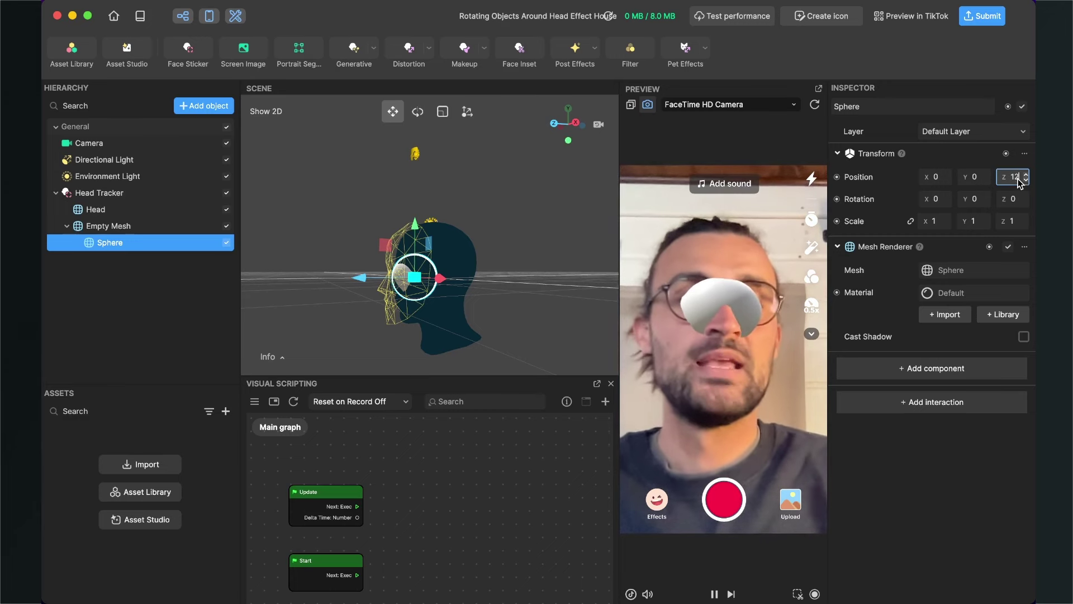
type("2")
key("Return")
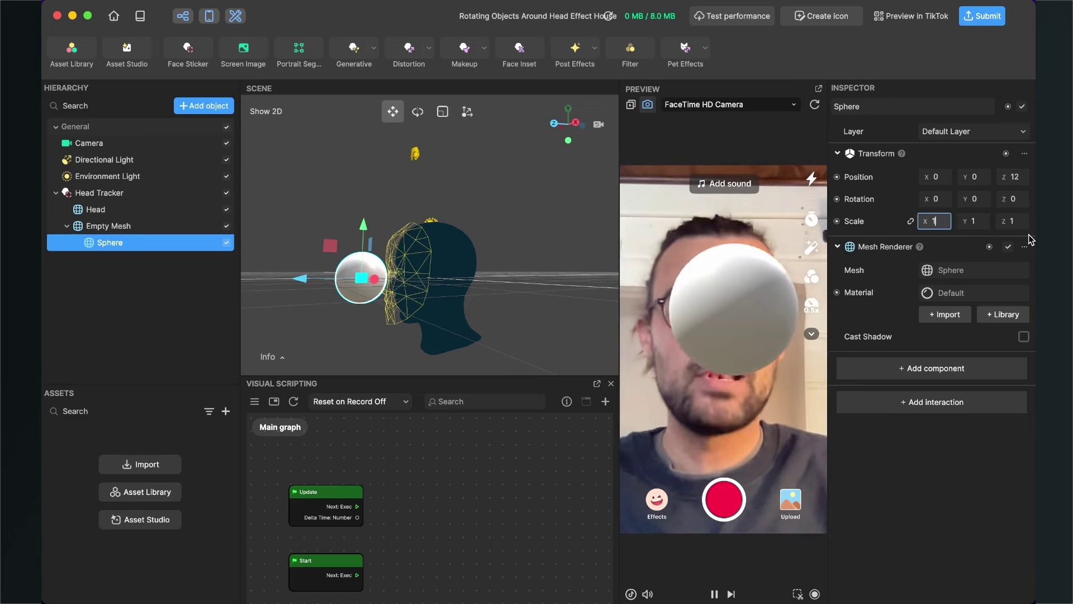
left_click(935, 222)
key("BackSpace")
type("0.5")
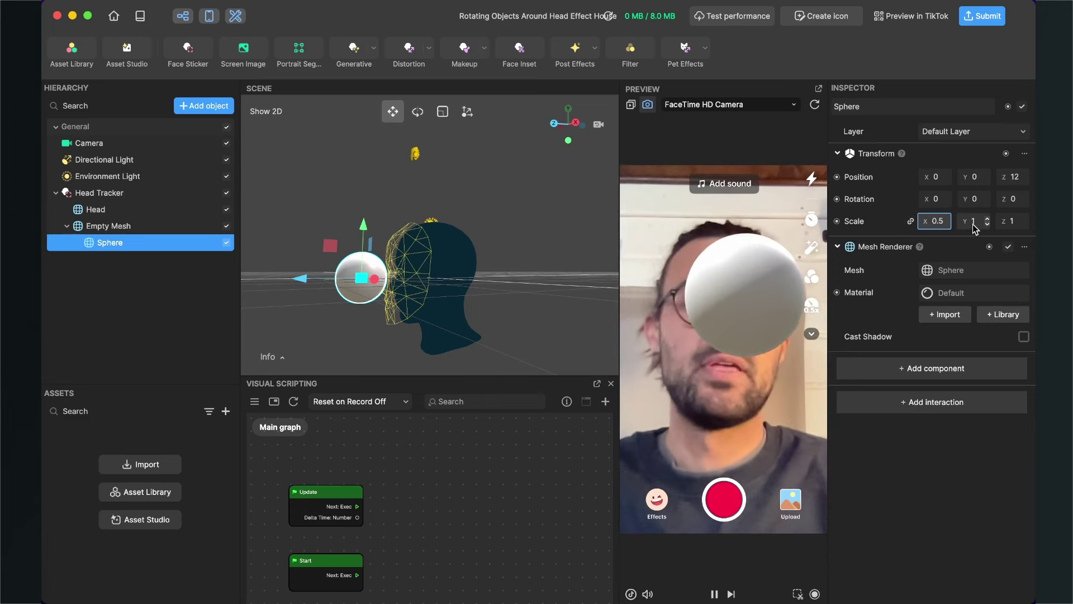
key("Return")
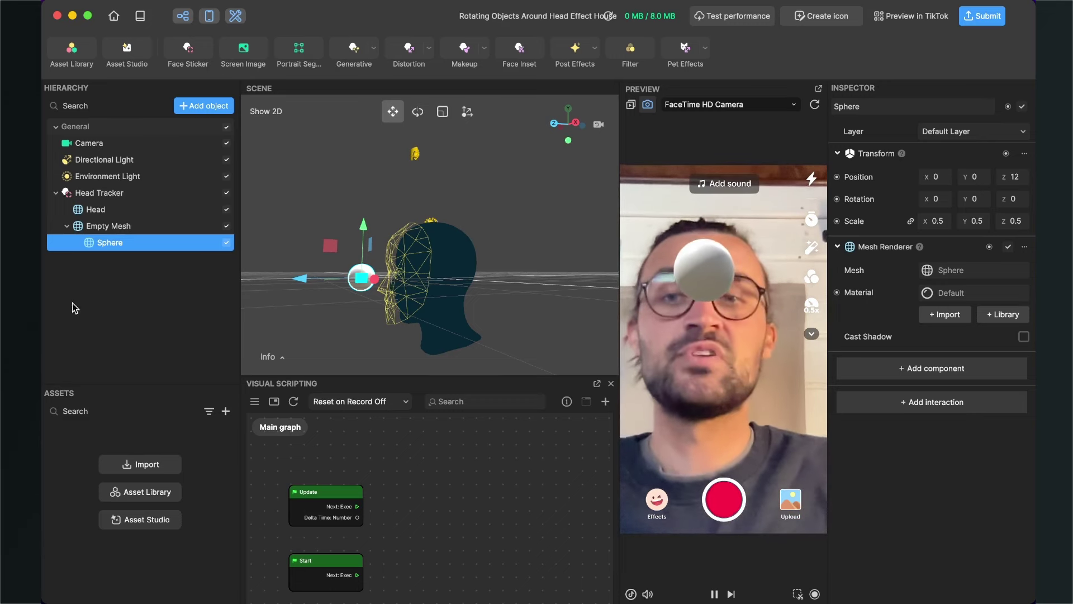
Reposition the Empty Mesh to about Y 5.93, Z -2.37 near the top of the head
left_click(128, 229)
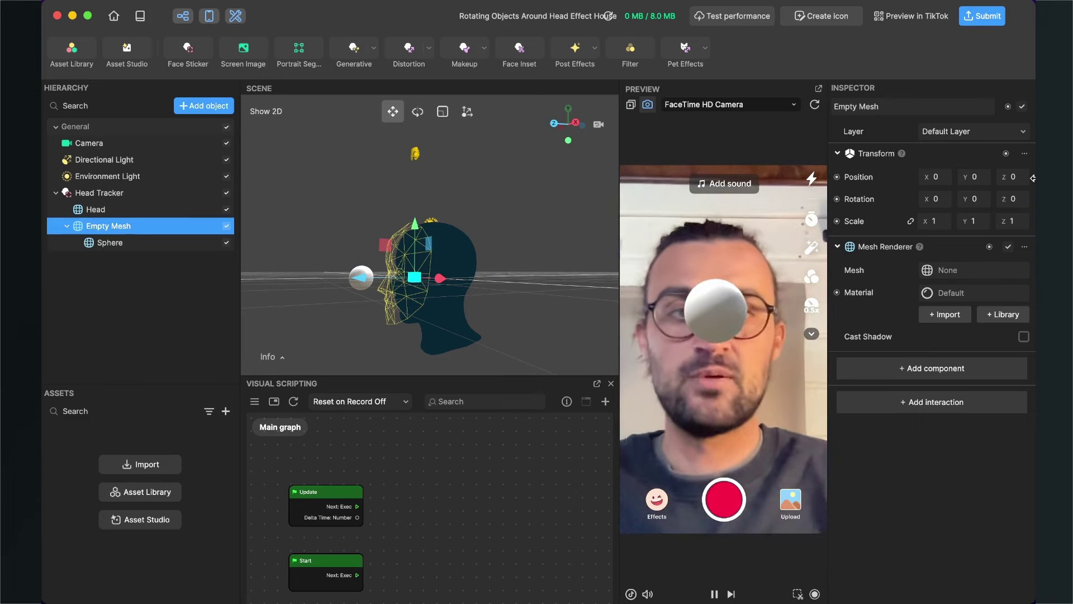
type("10")
key("Return")
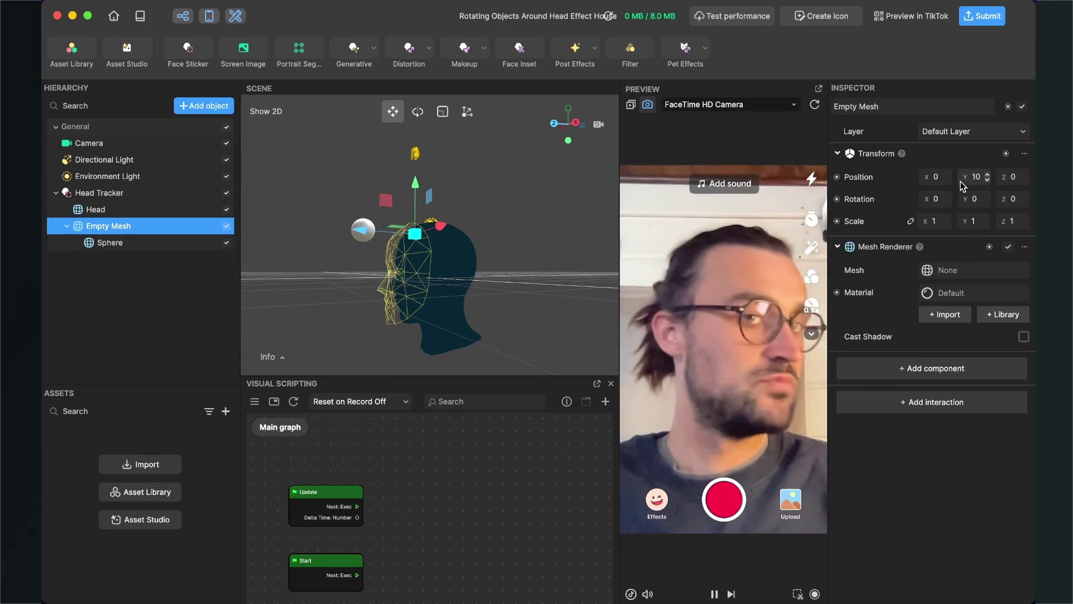
left_click(975, 177)
key("Delete")
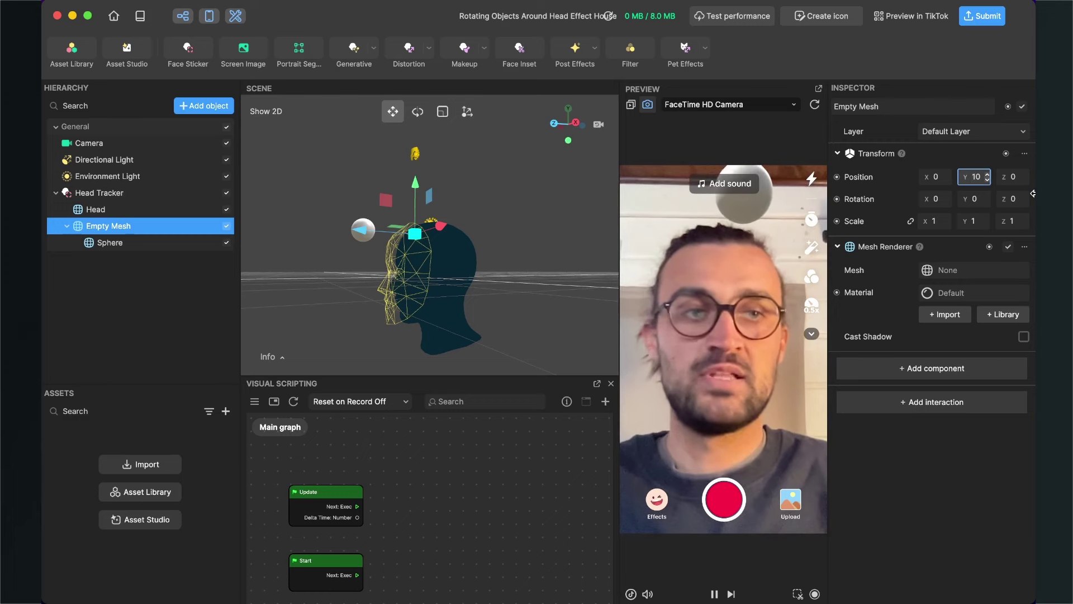
key("BackSpace")
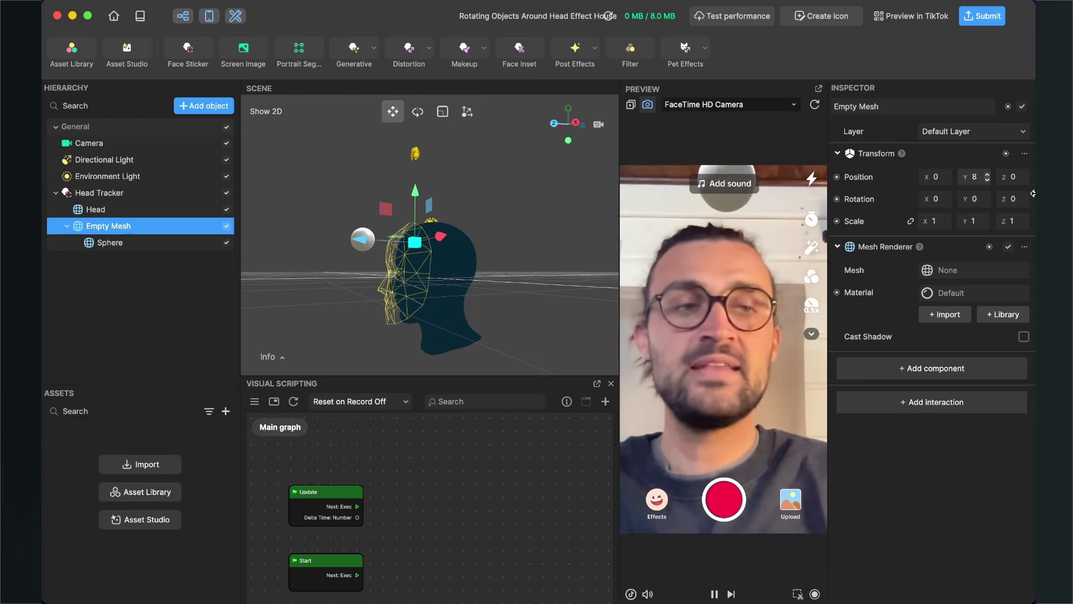
type("8")
left_click(1017, 180)
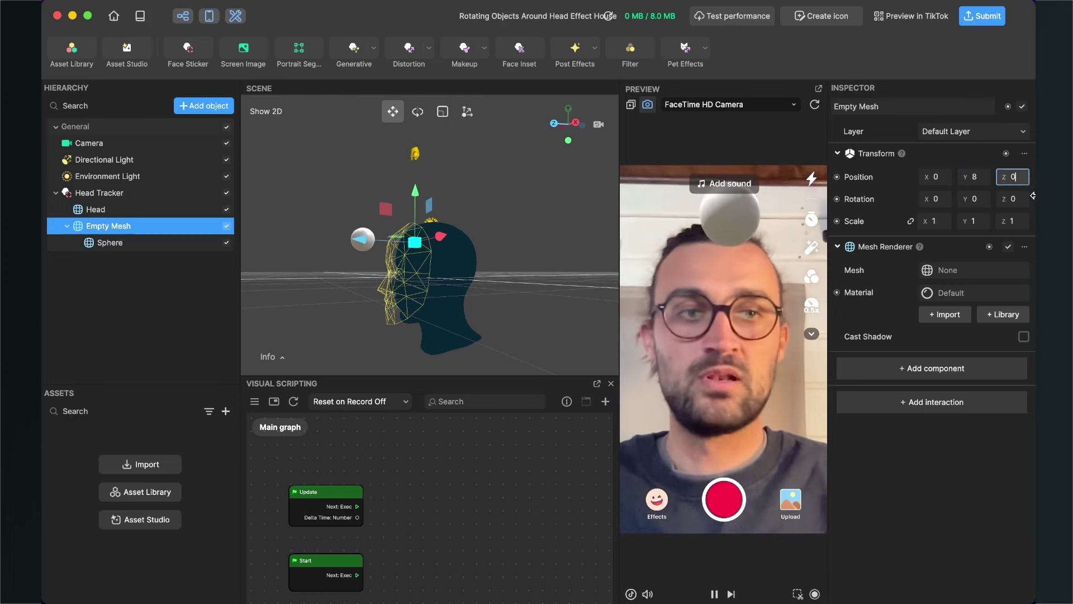
type("-")
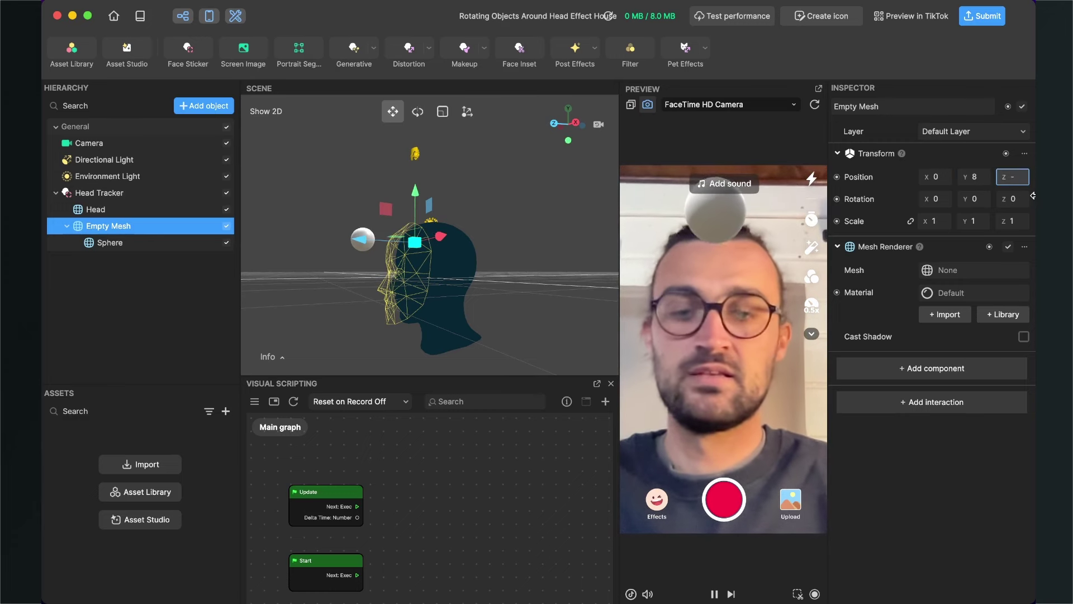
type("2")
key("Return")
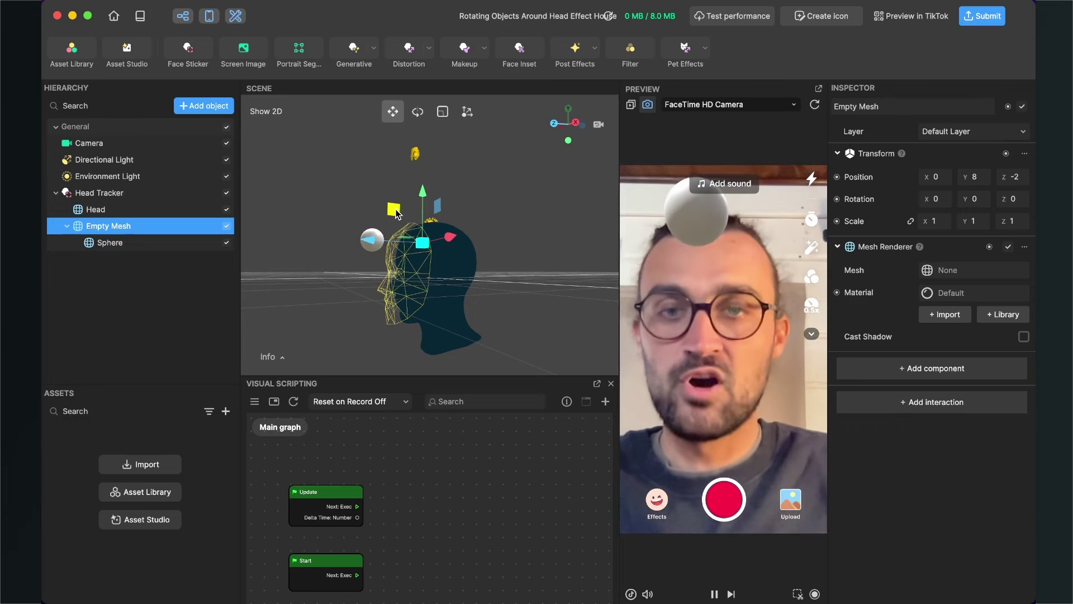
left_click_drag(401, 210, 398, 222)
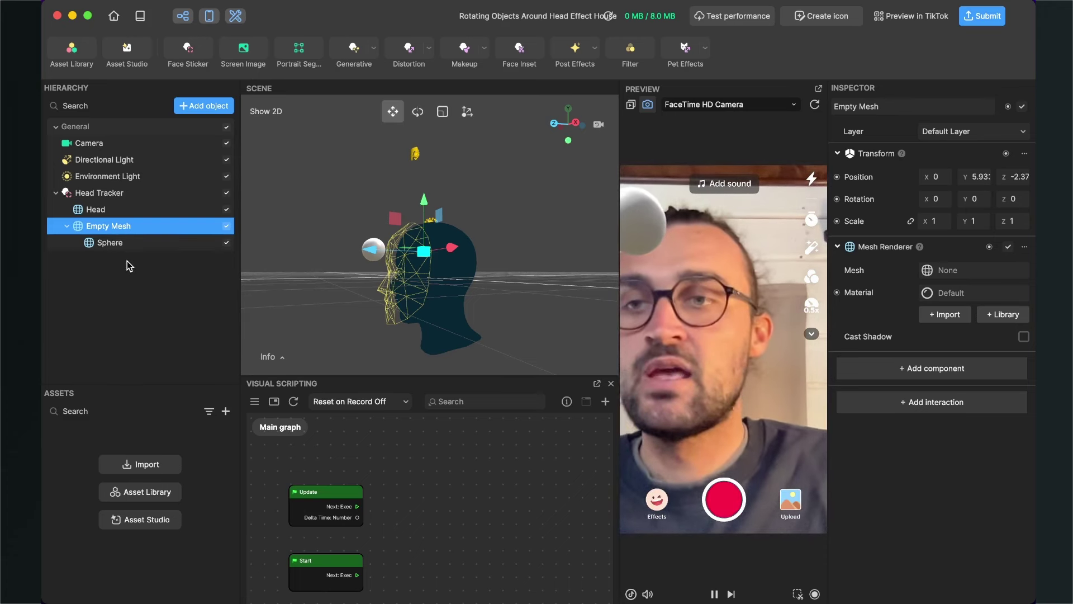
Duplicate the Sphere and put the copy at Z -12 on the opposite side
left_click(110, 243)
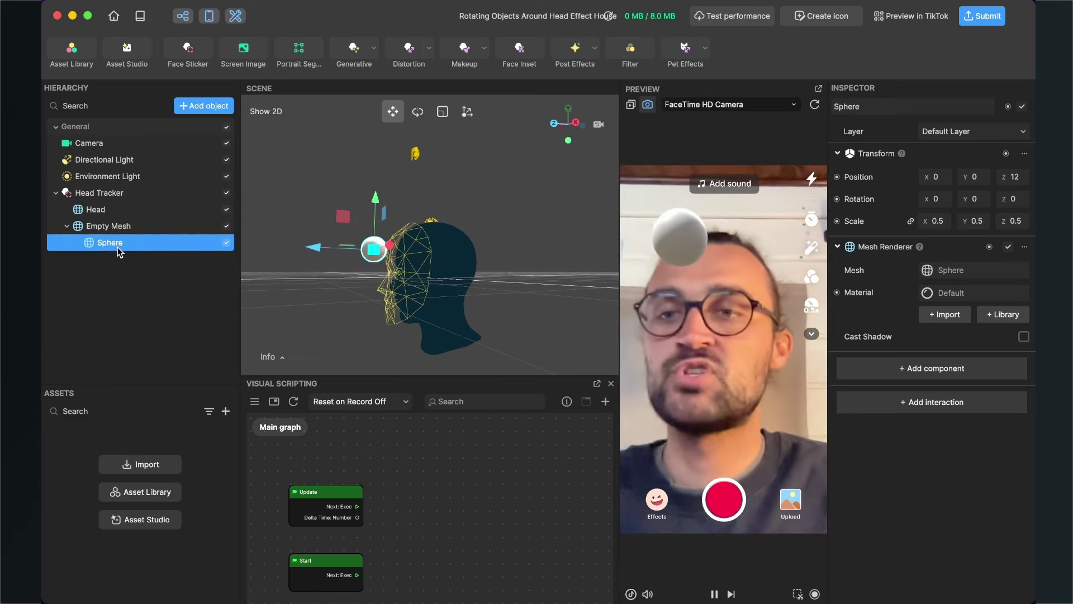
right_click(116, 247)
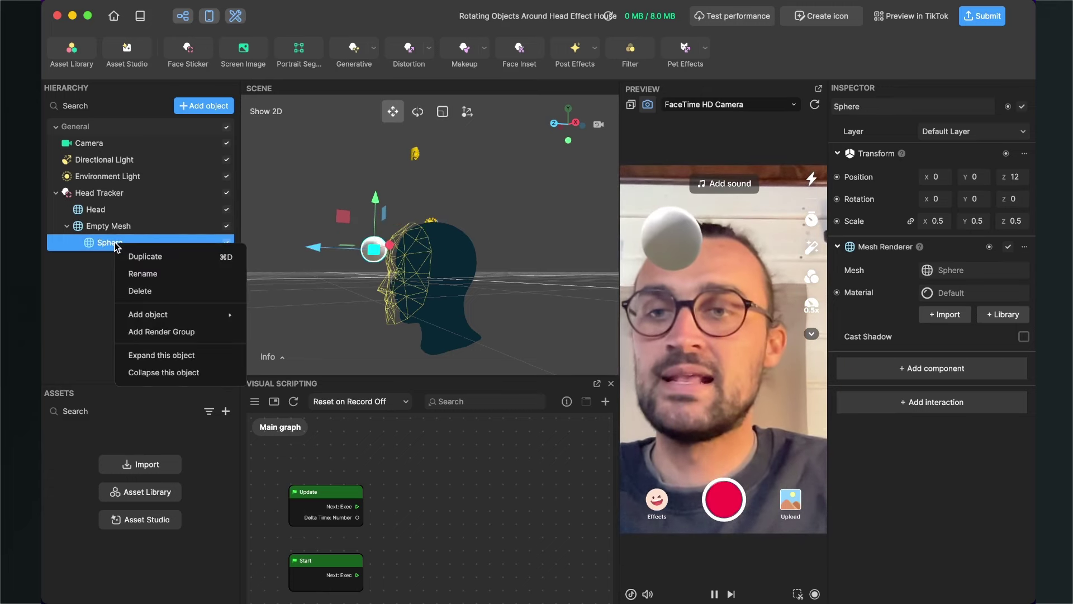
left_click(128, 257)
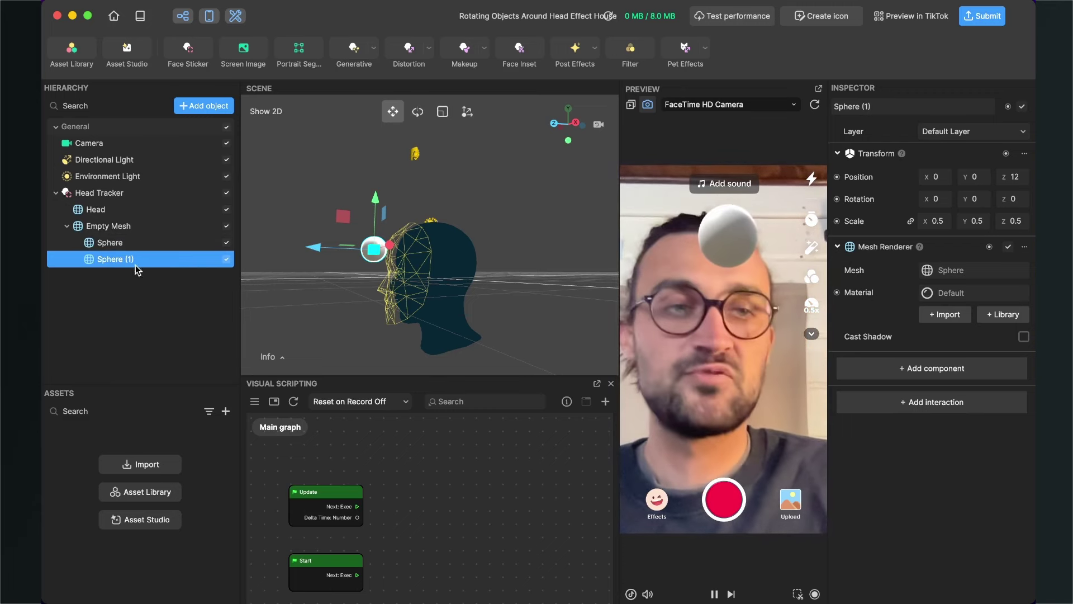
left_click(1015, 178)
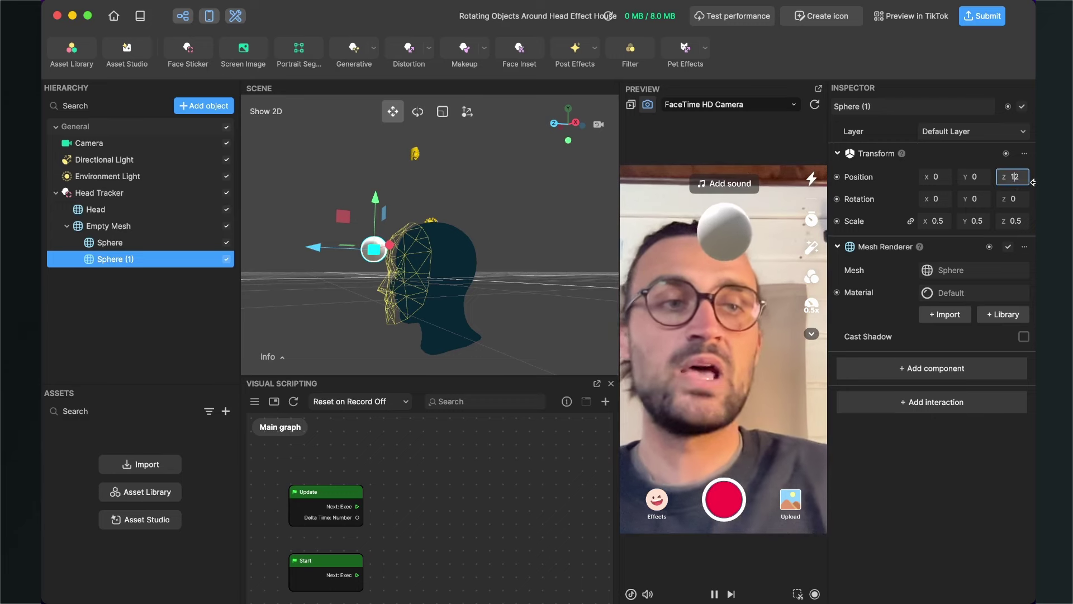
key("Return")
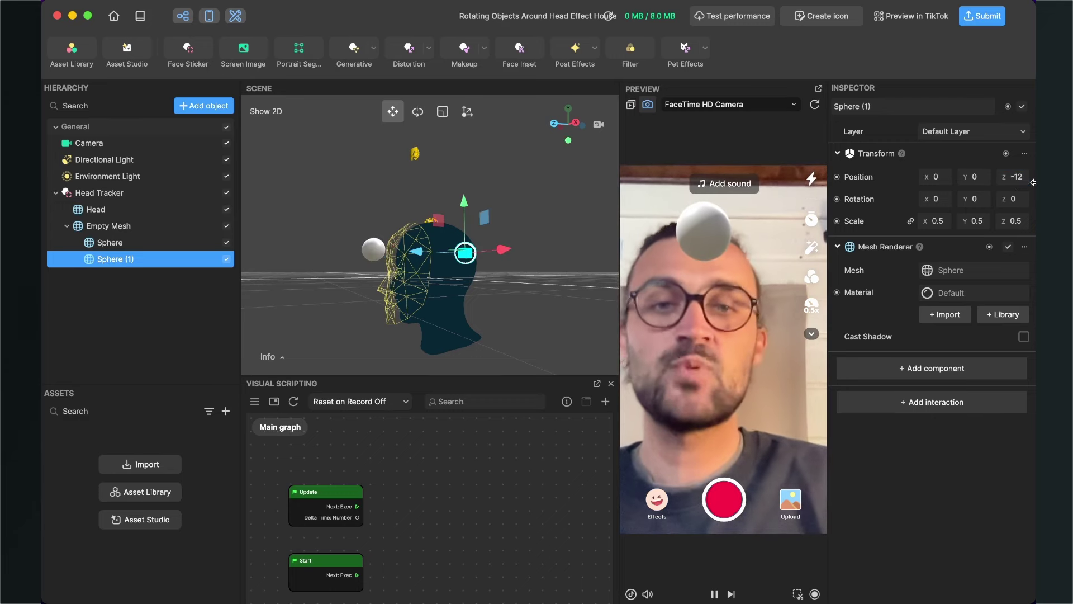
Duplicate Sphere (1) and place Sphere (2) at X -12, Z 0
right_click(117, 260)
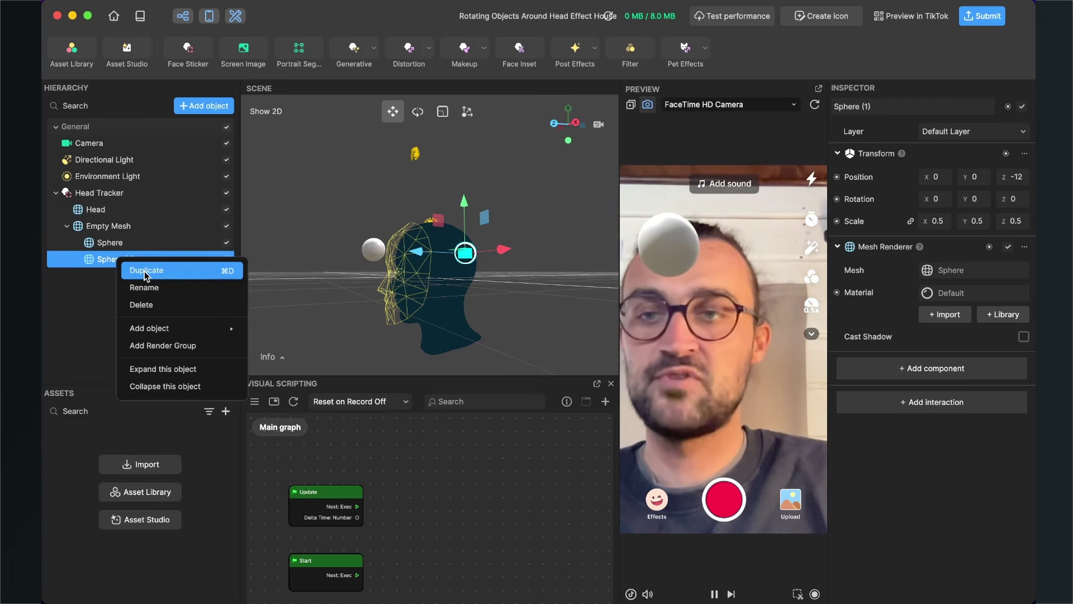
left_click(146, 270)
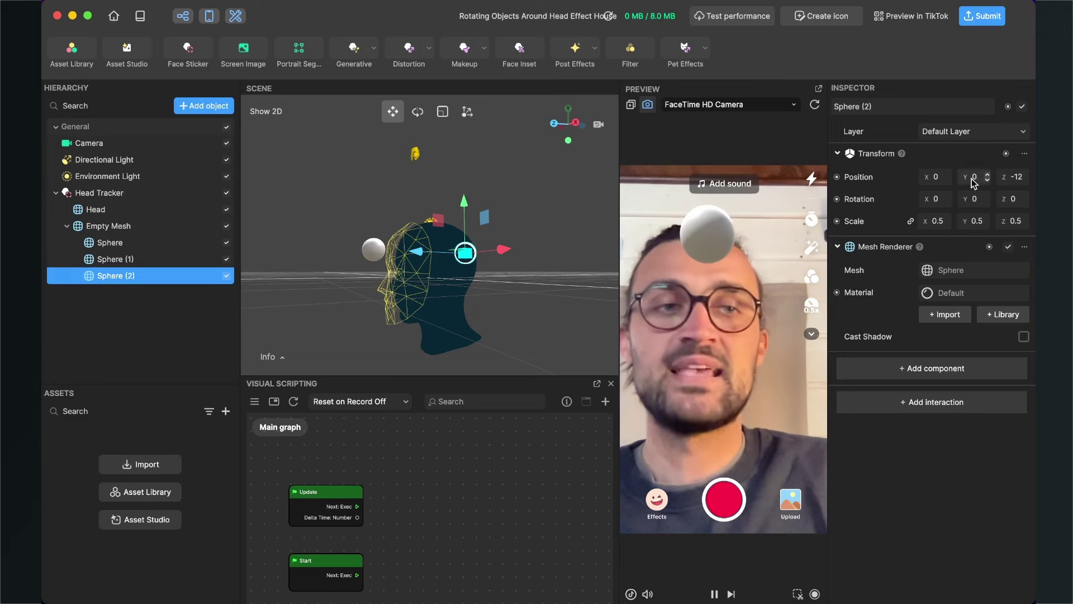
left_click(944, 177)
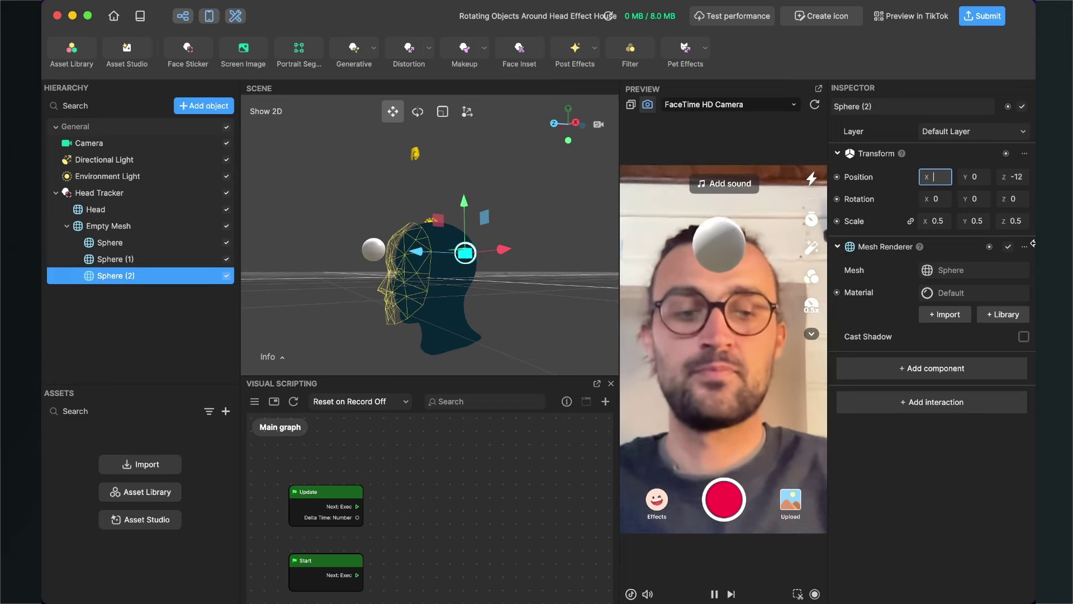
type("-12")
key("Return")
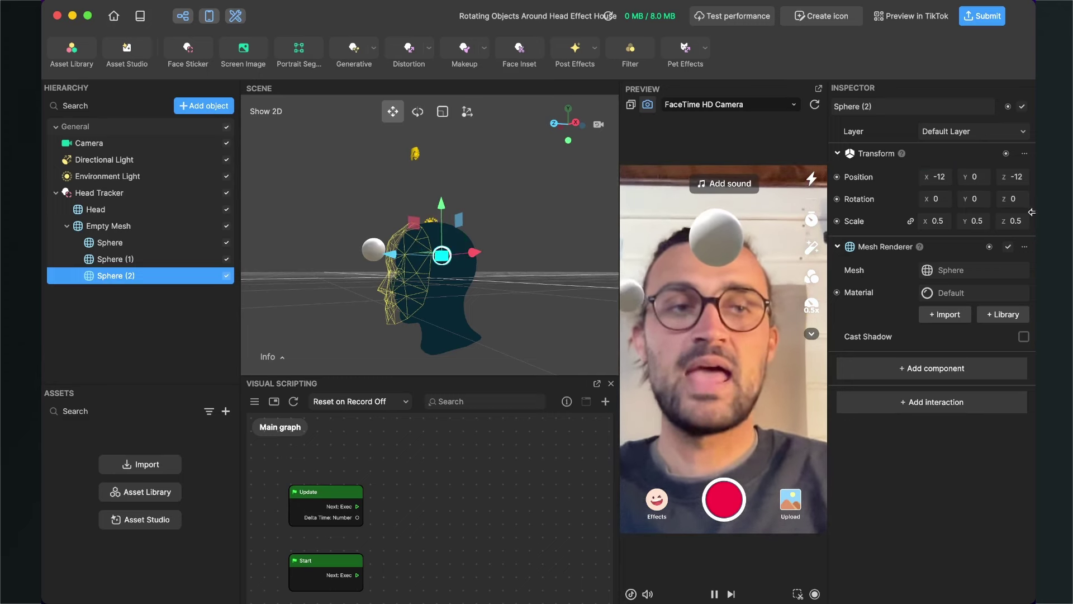
left_click(1013, 177)
type("0")
key("Return")
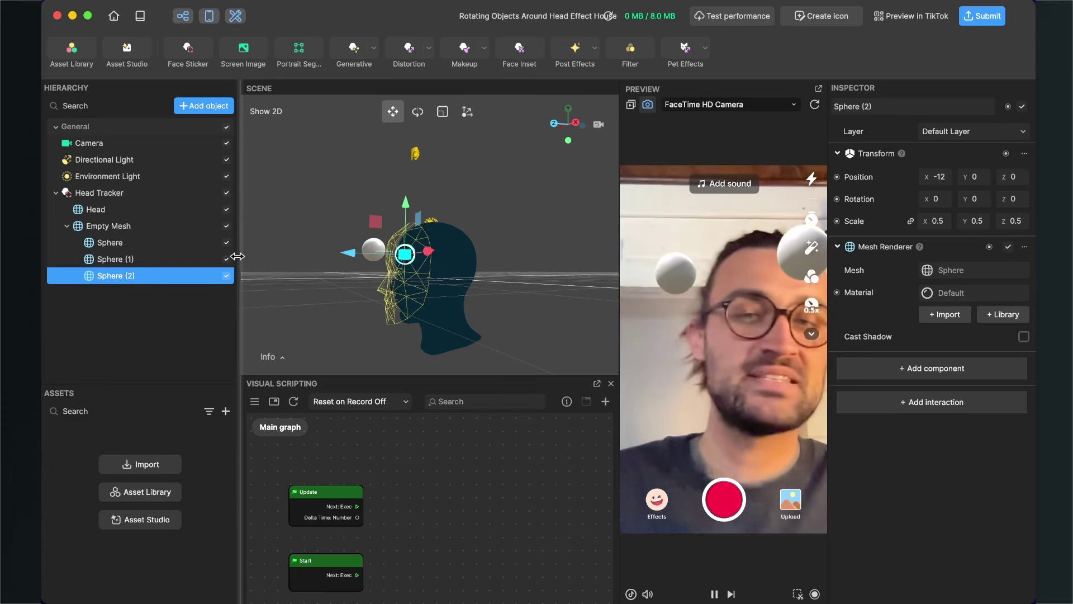
Duplicate Sphere (2), move Sphere (3) to X 12, and enlarge the Visual Scripting panel
right_click(114, 276)
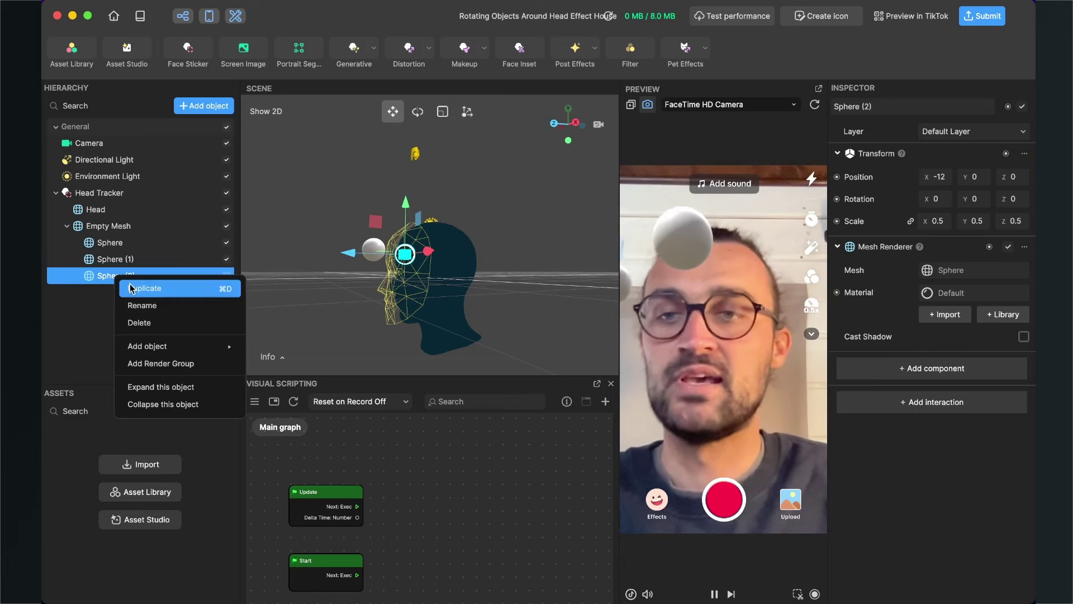
left_click(132, 289)
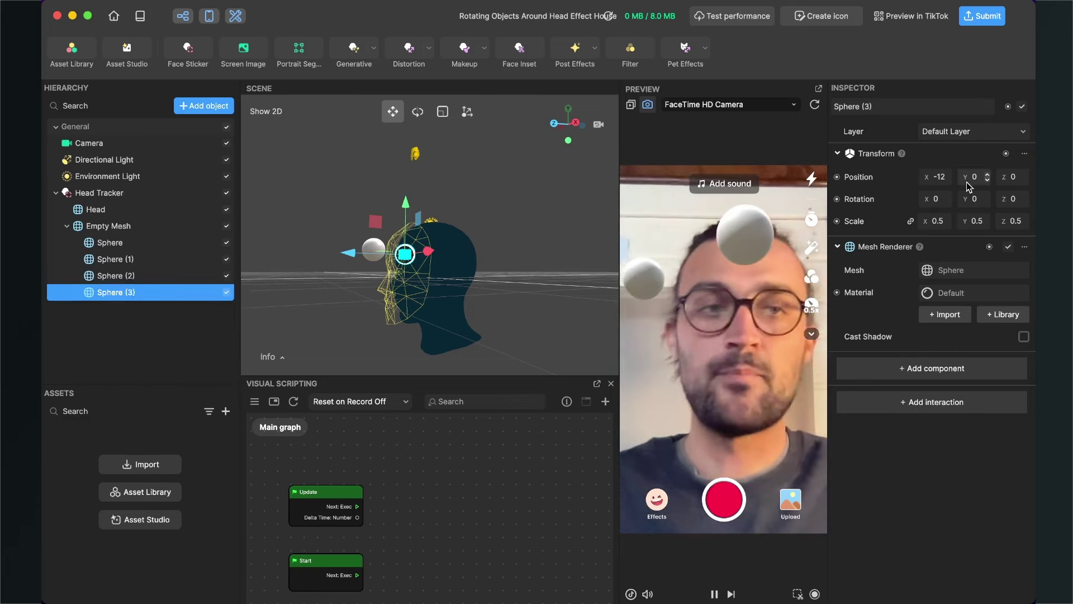
left_click(947, 184)
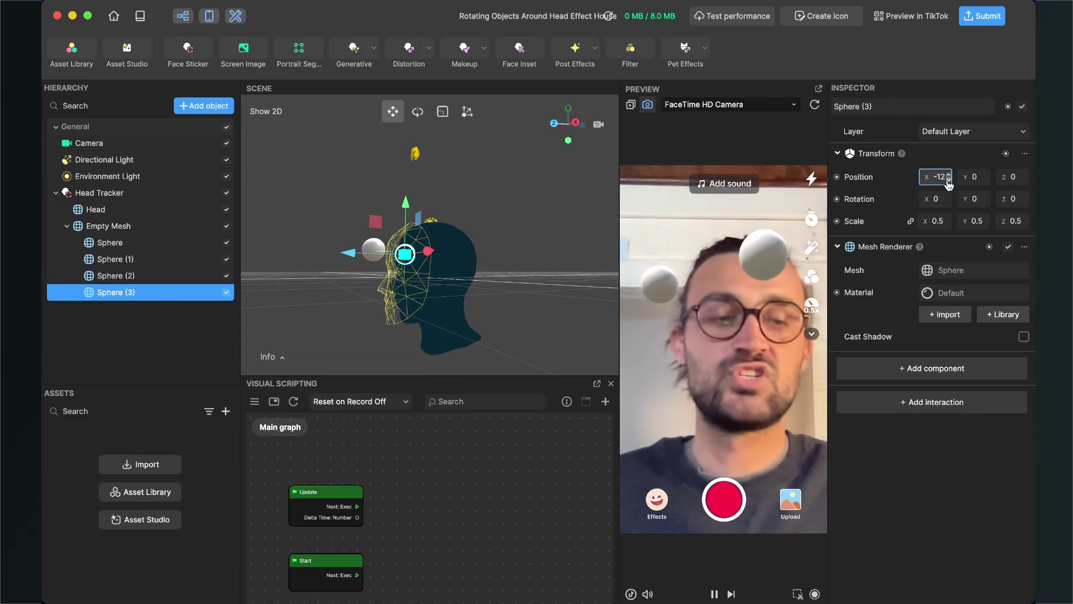
key("Return")
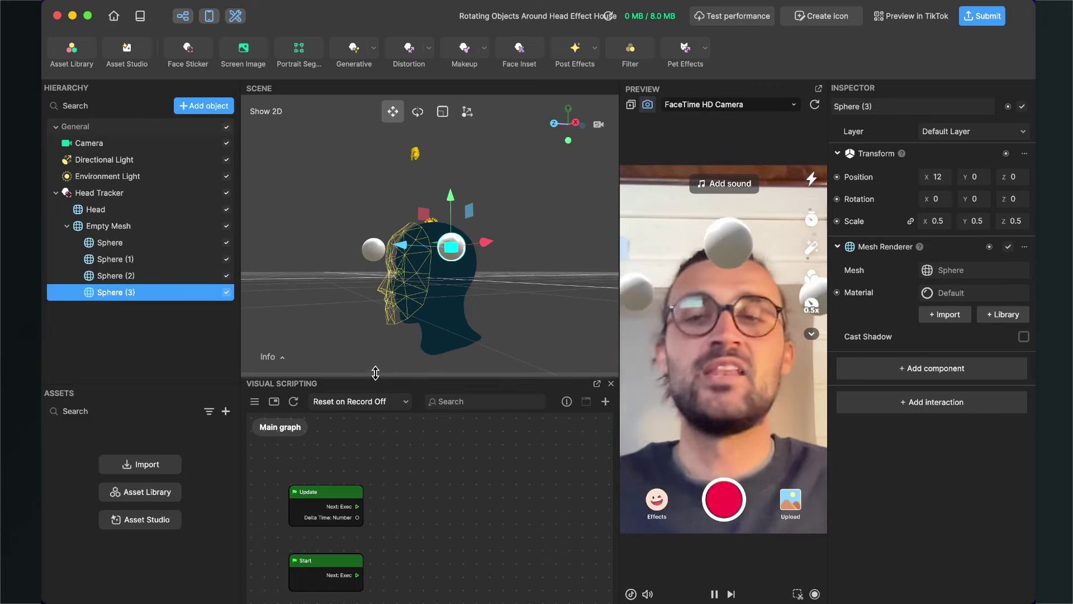
left_click_drag(375, 375, 387, 293)
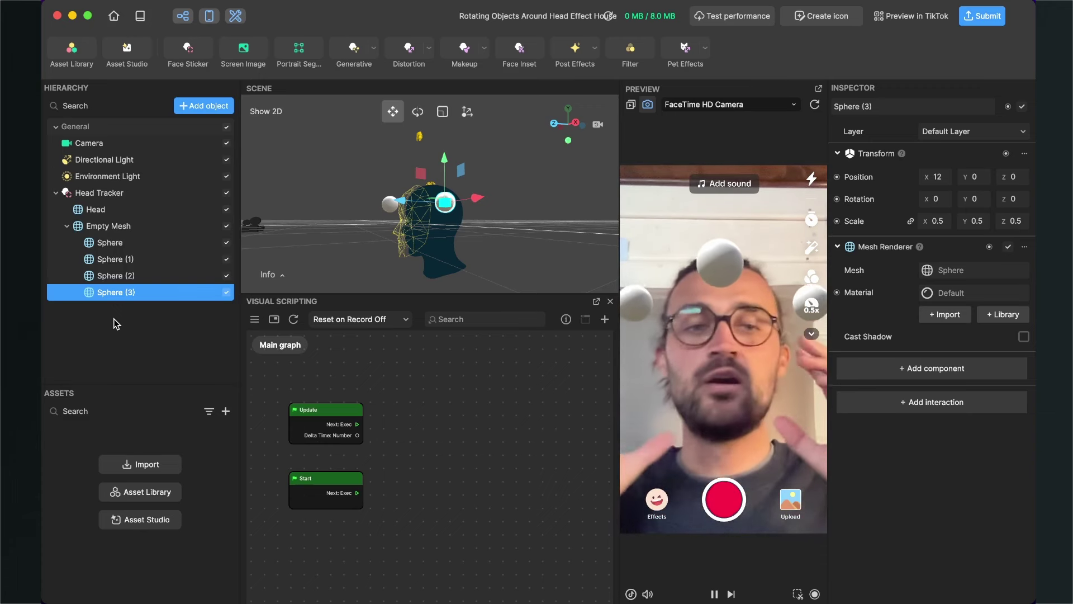
With Empty Mesh selected, search 'transit' and add a Transit by Time node to the graph
left_click(106, 227)
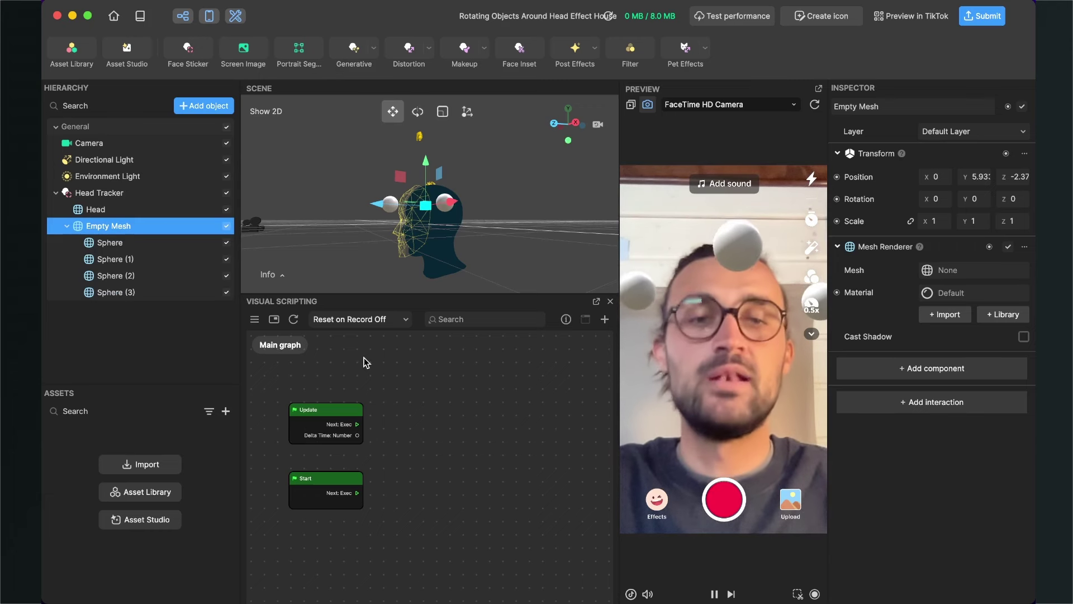
left_click(606, 324)
type("ta")
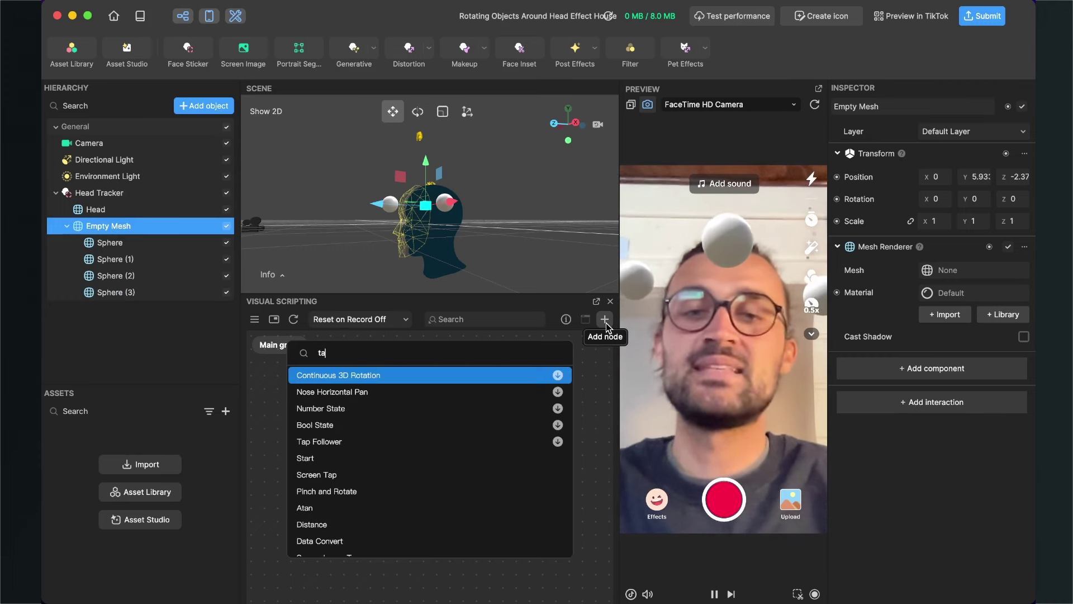
type("ran")
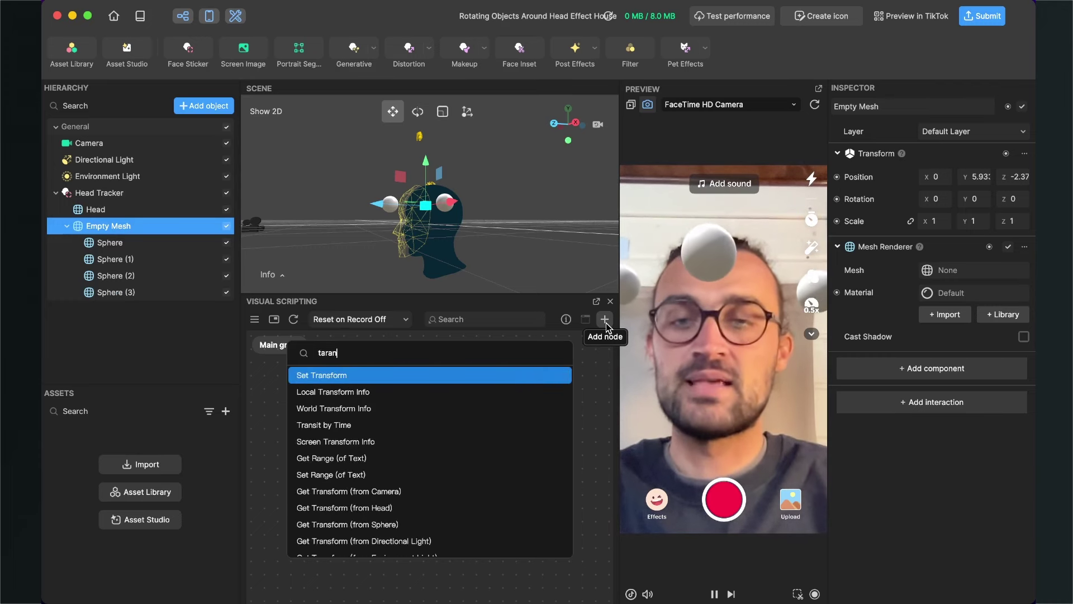
key("BackSpace")
key("BackSpace")
key("BackSpace")
key("BackSpace")
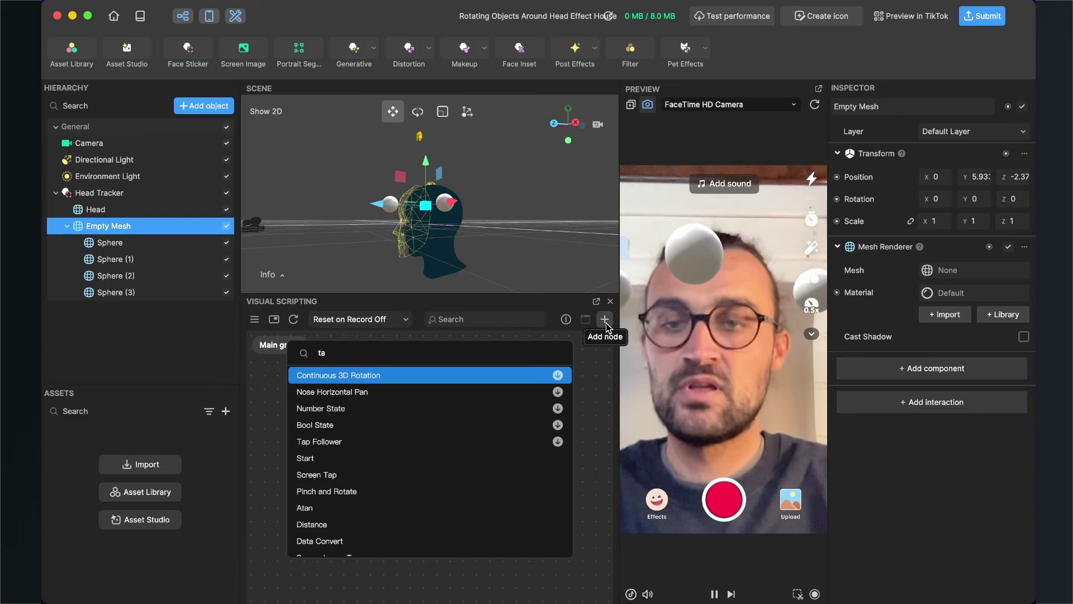
type("ransit")
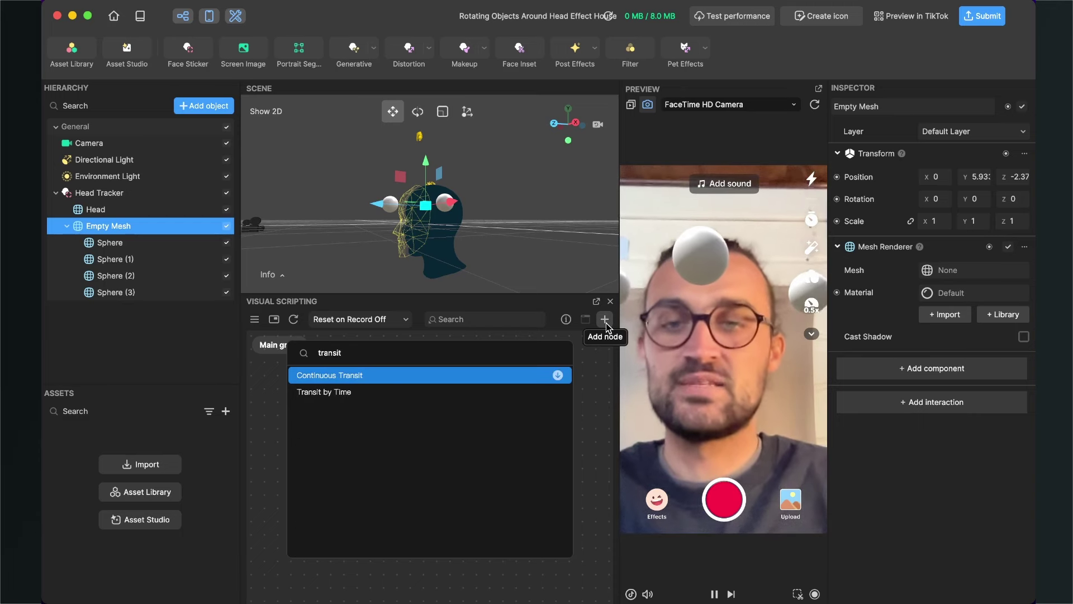
left_click(343, 393)
left_click_drag(462, 438, 444, 350)
scroll(406, 410, "up", 3)
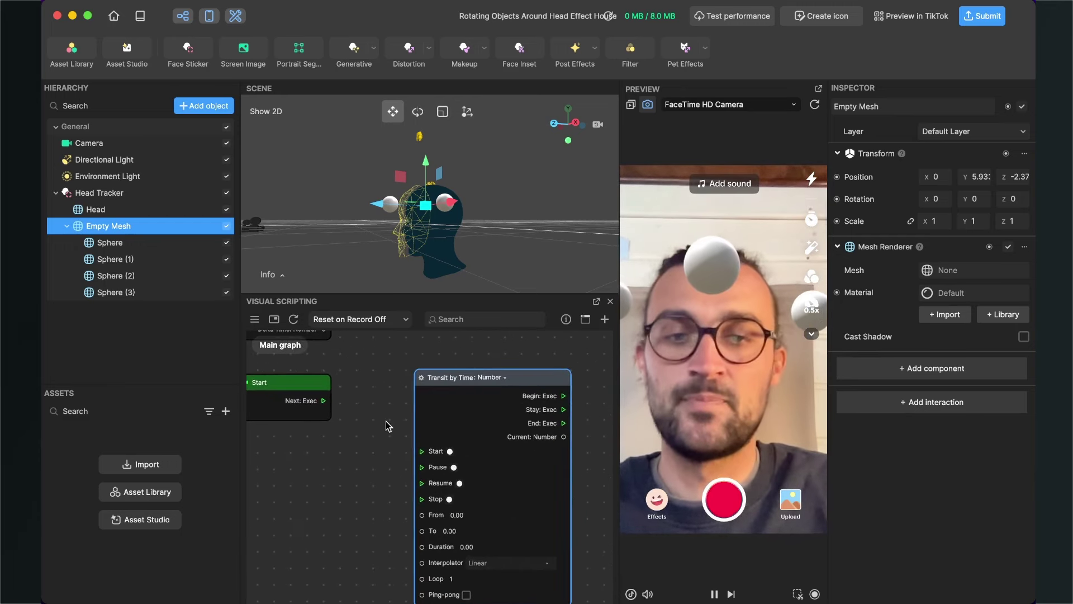
left_click_drag(387, 423, 333, 406)
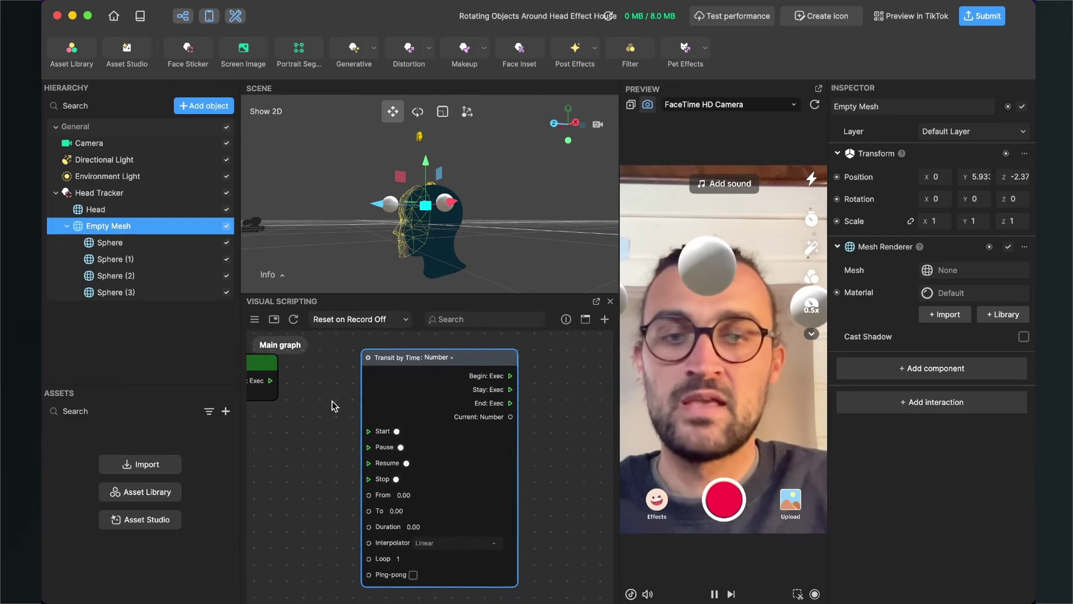
Switch the Transit by Time node to Vec3 values and reposition it in view
left_click(435, 357)
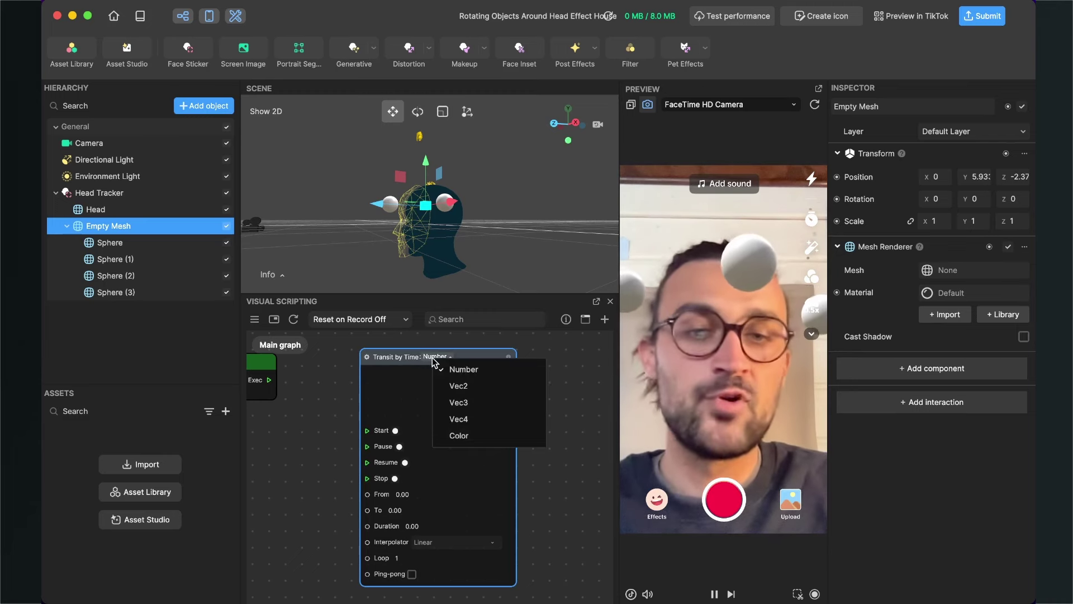
left_click(457, 402)
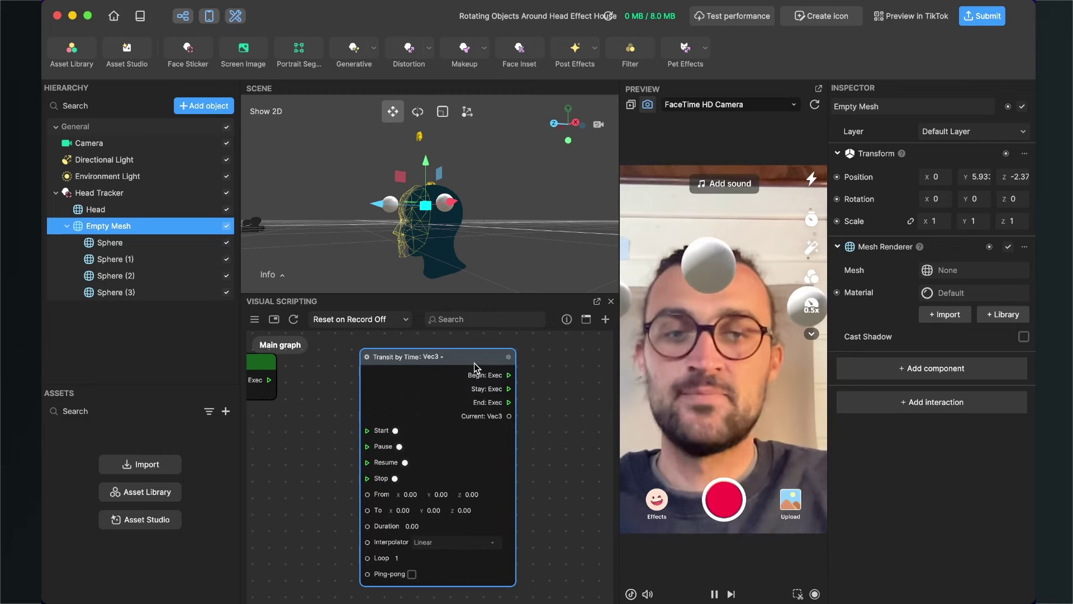
left_click_drag(475, 367, 473, 391)
left_click_drag(576, 495, 574, 472)
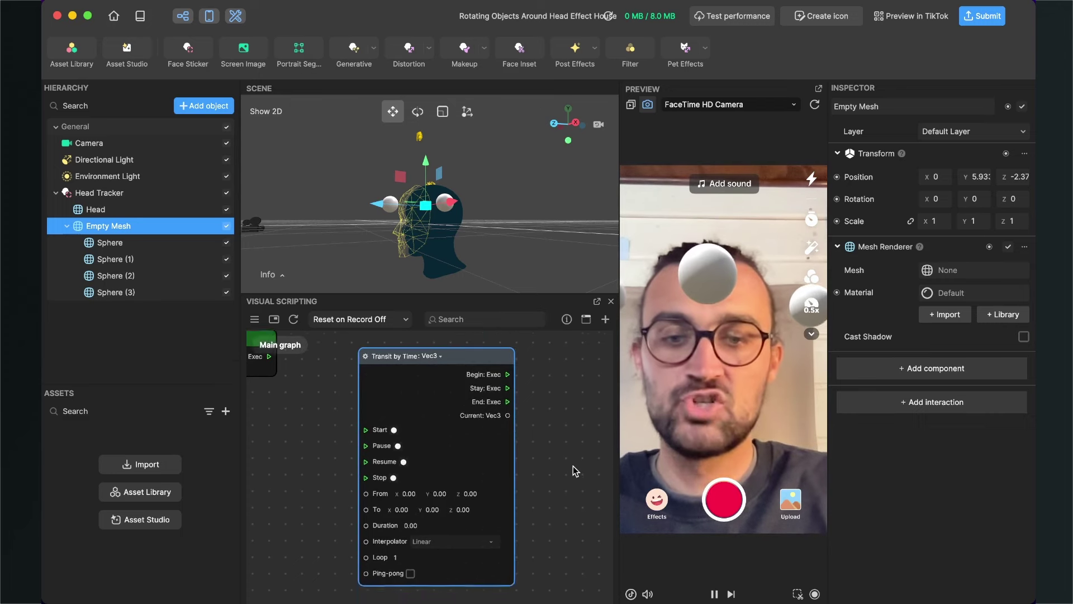
scroll(575, 471, "up", 2)
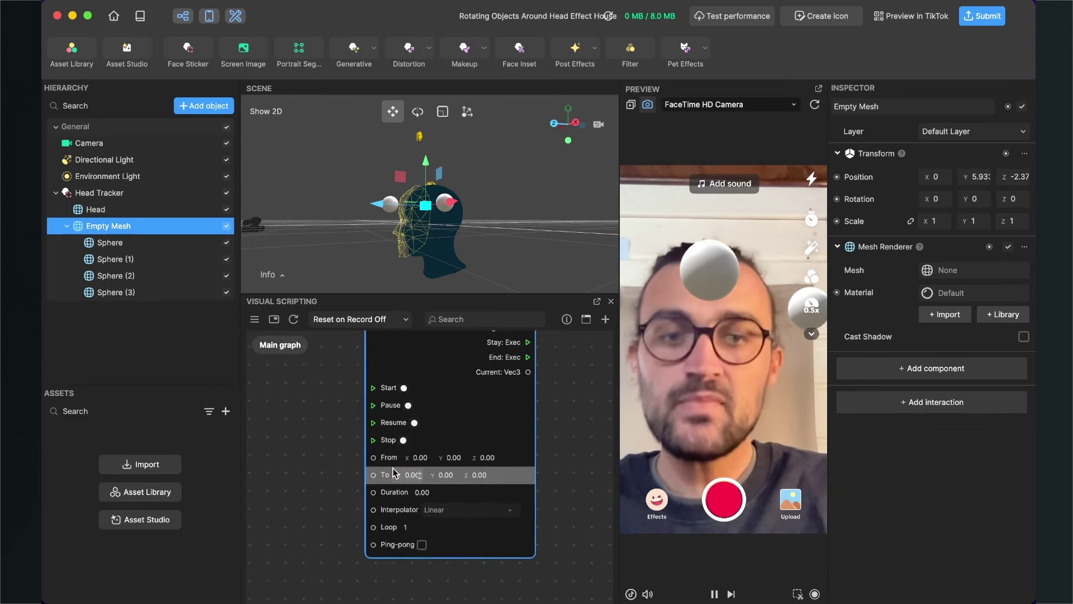
scroll(394, 473, "up", 1)
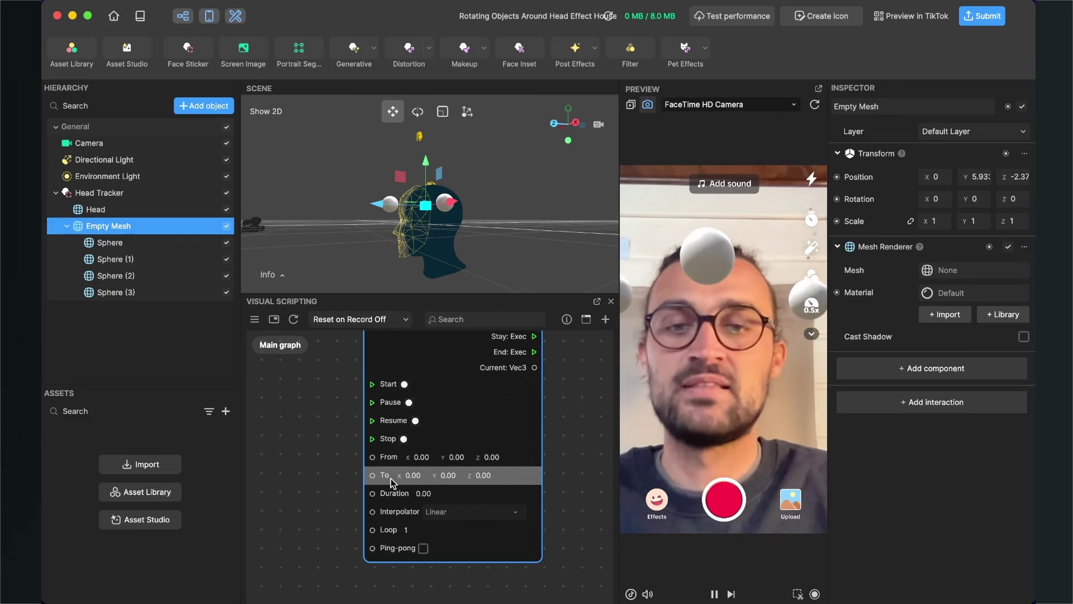
Set the transit's To Y to 360, Duration 2 and Loop 9999
left_click(442, 475)
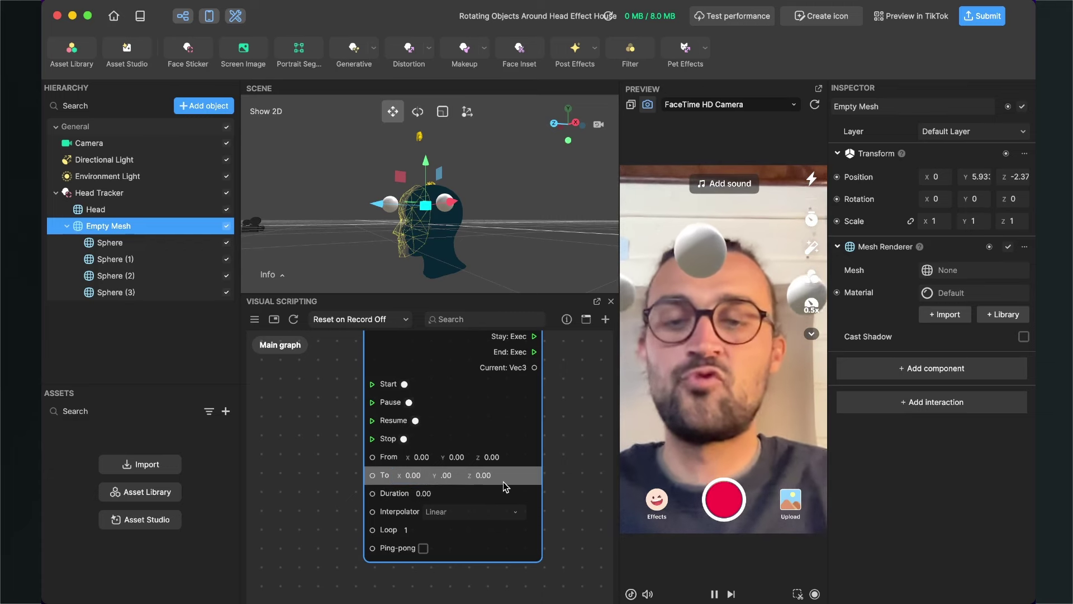
key("BackSpace")
type("360")
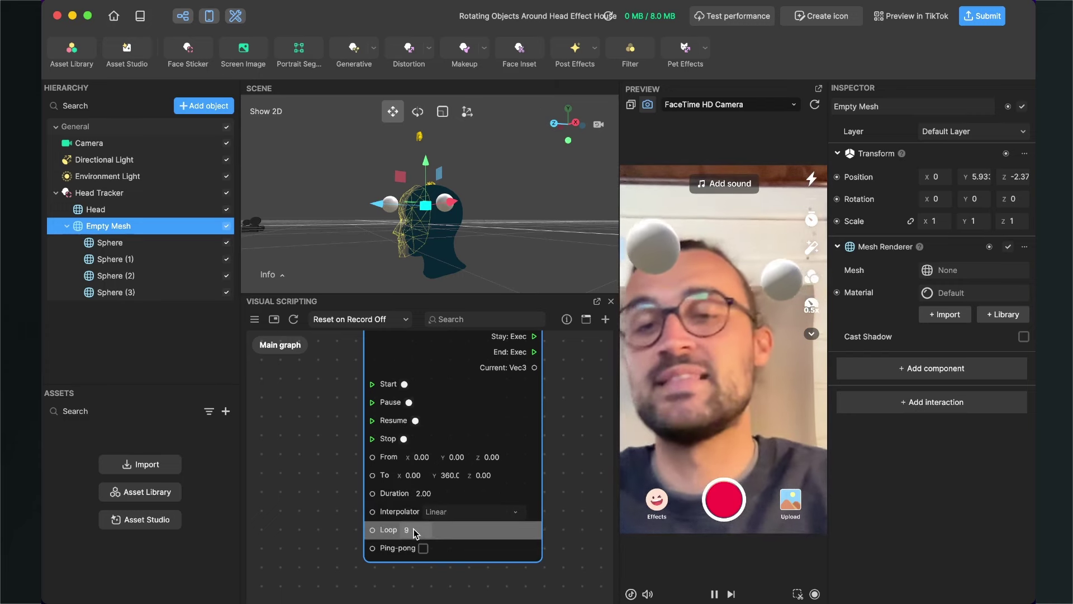
type("9999")
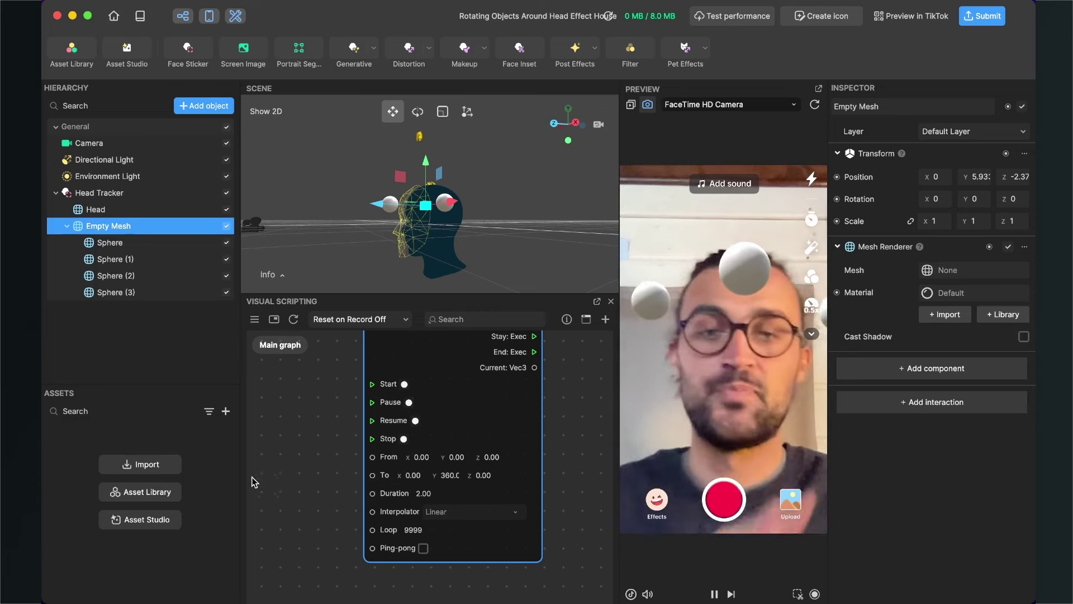
Move the Start node beside Transit by Time and wire Next: Exec to its Start input
scroll(317, 442, "down", 5)
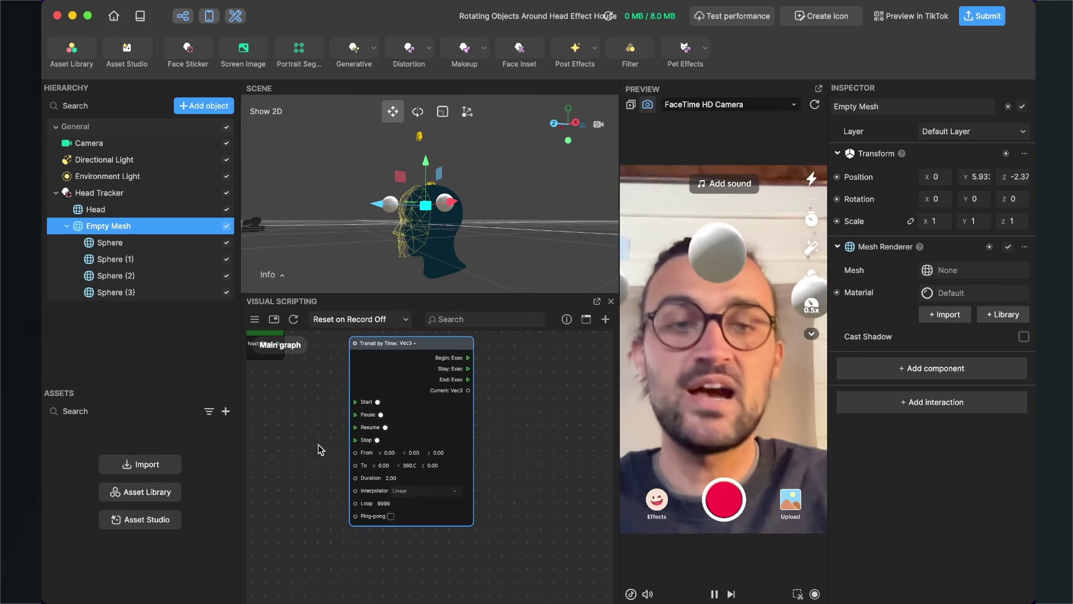
left_click_drag(318, 444, 367, 476)
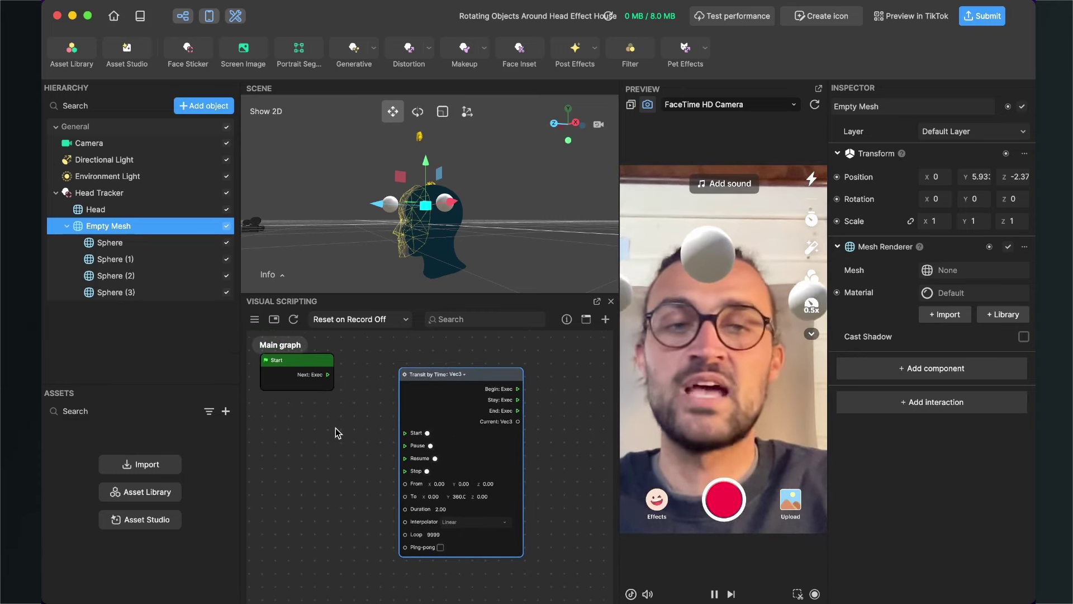
left_click_drag(335, 428, 366, 427)
left_click_drag(344, 363, 352, 394)
scroll(378, 409, "up", 3)
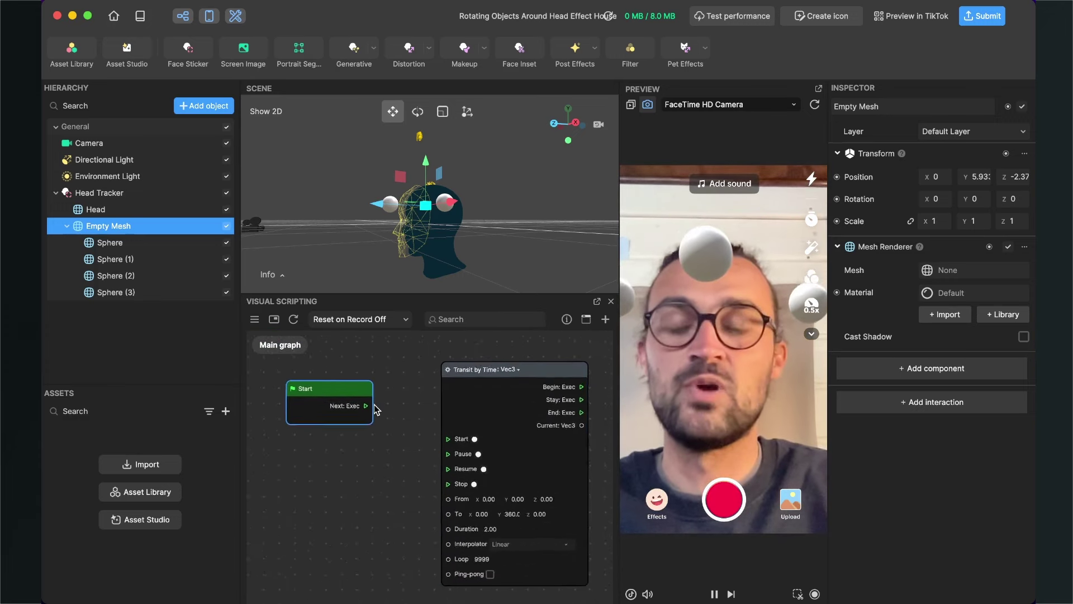
left_click_drag(328, 390, 327, 396)
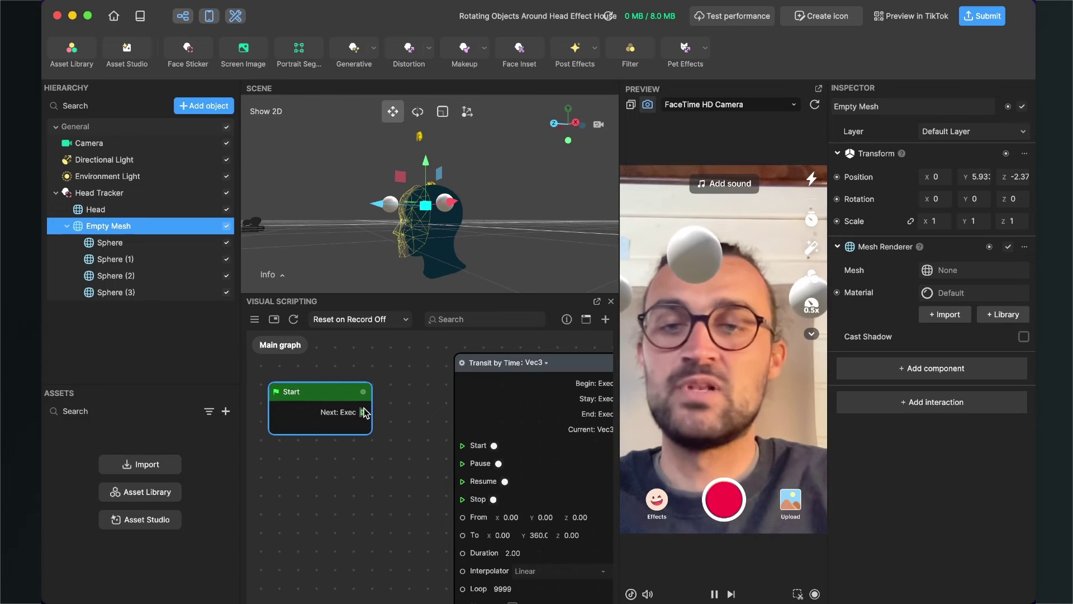
left_click_drag(364, 413, 459, 447)
scroll(403, 486, "down", 2)
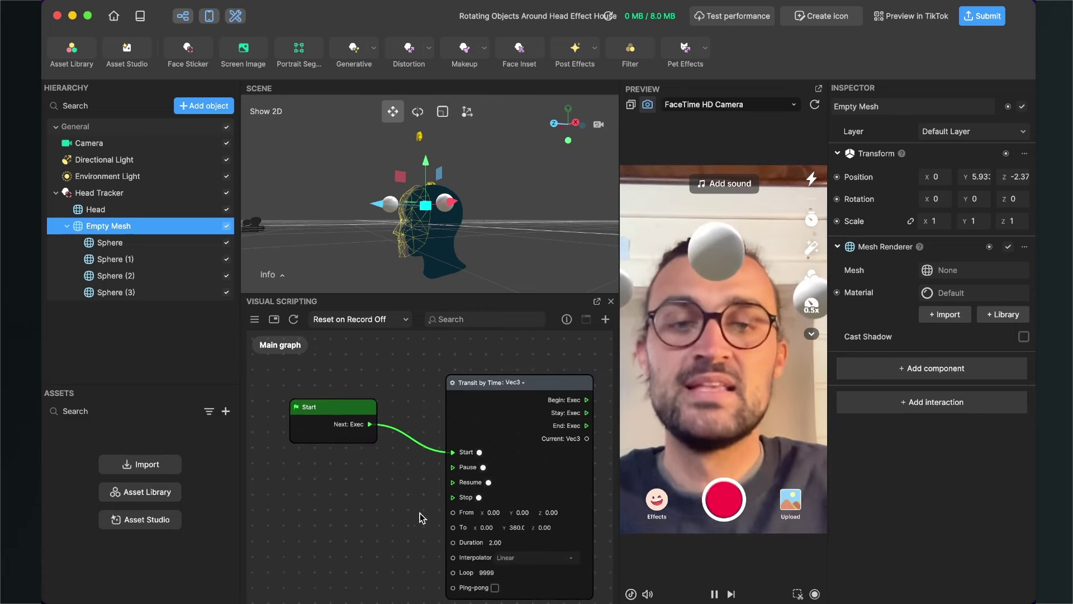
left_click_drag(421, 512, 323, 515)
scroll(578, 470, "down", 1)
left_click_drag(579, 469, 556, 462)
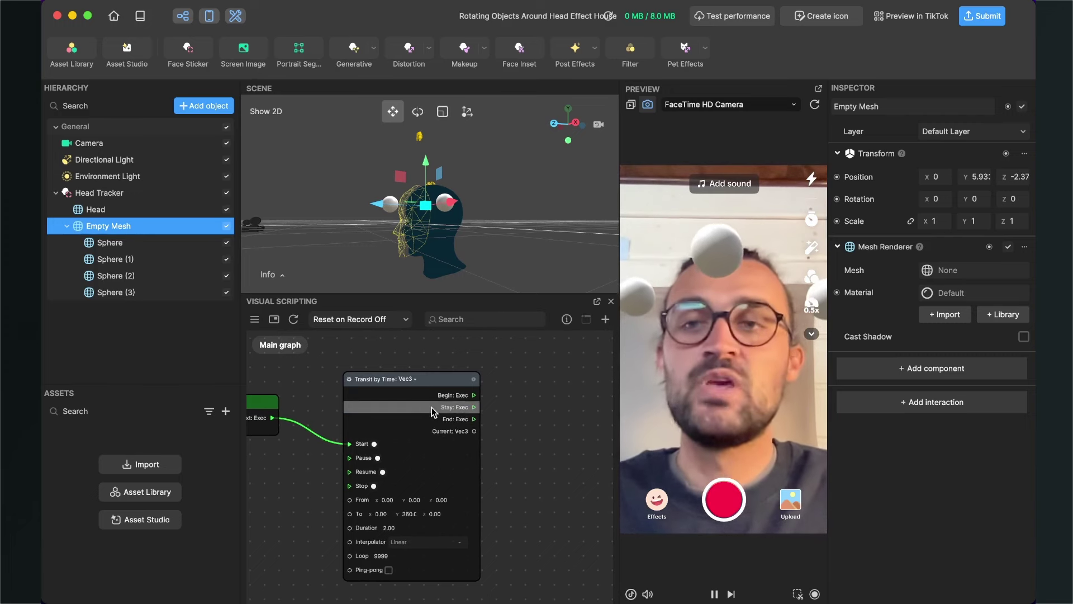
Add a Set Rotation node for Empty Mesh from the Inspector's Rotation options
double_click(117, 228)
key("Escape")
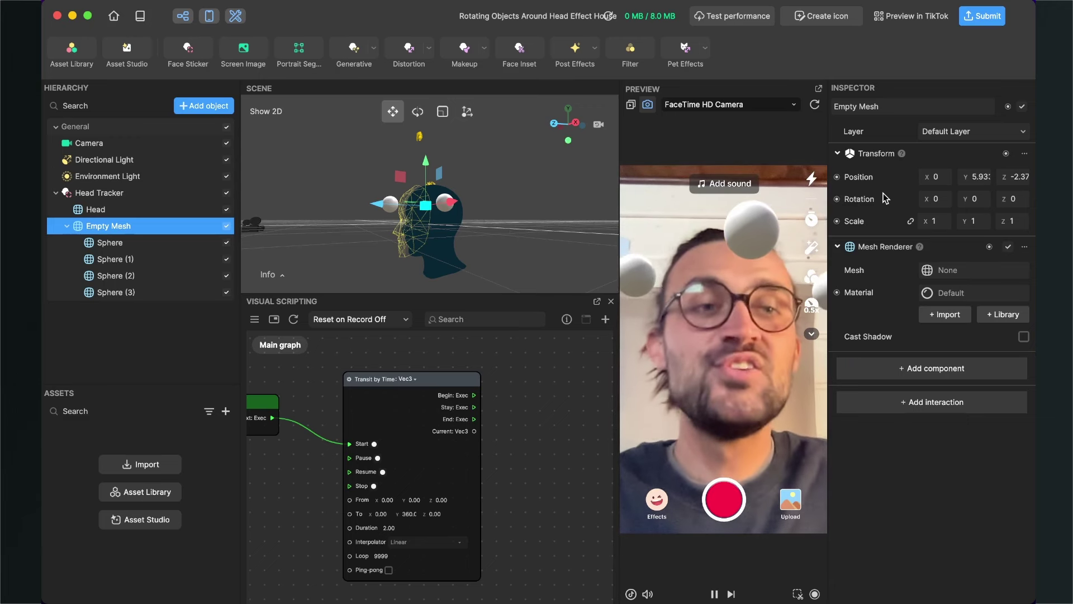
left_click(837, 200)
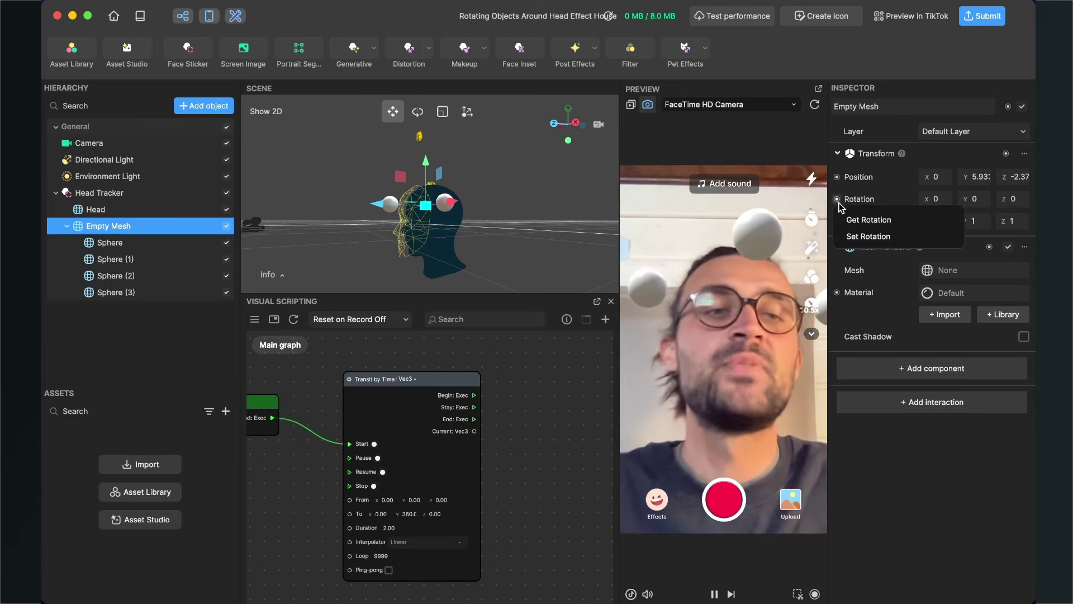
left_click(867, 236)
scroll(516, 357, "down", 1)
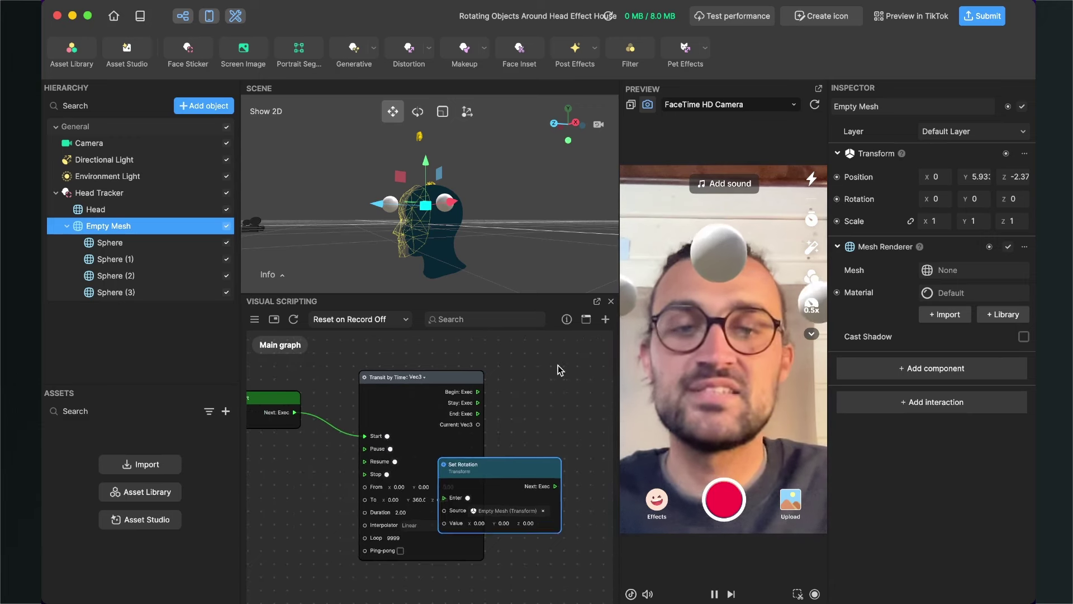
left_click_drag(494, 464, 564, 418)
scroll(559, 357, "up", 2)
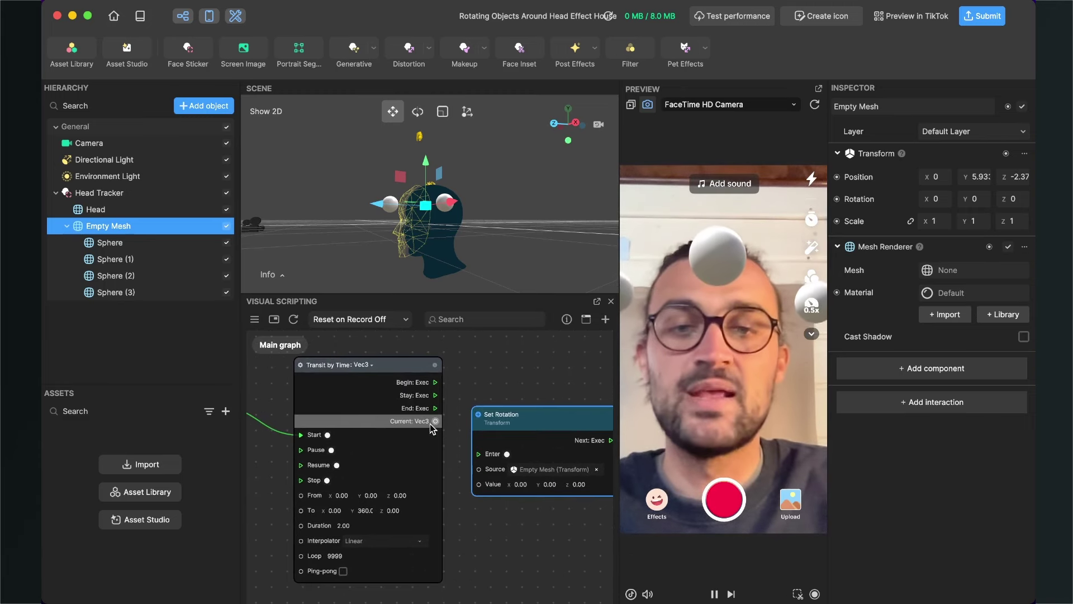
Wire the transit's Current: Vec3 to Value and Stay: Exec to Set Rotation's Enter
left_click_drag(435, 421, 479, 484)
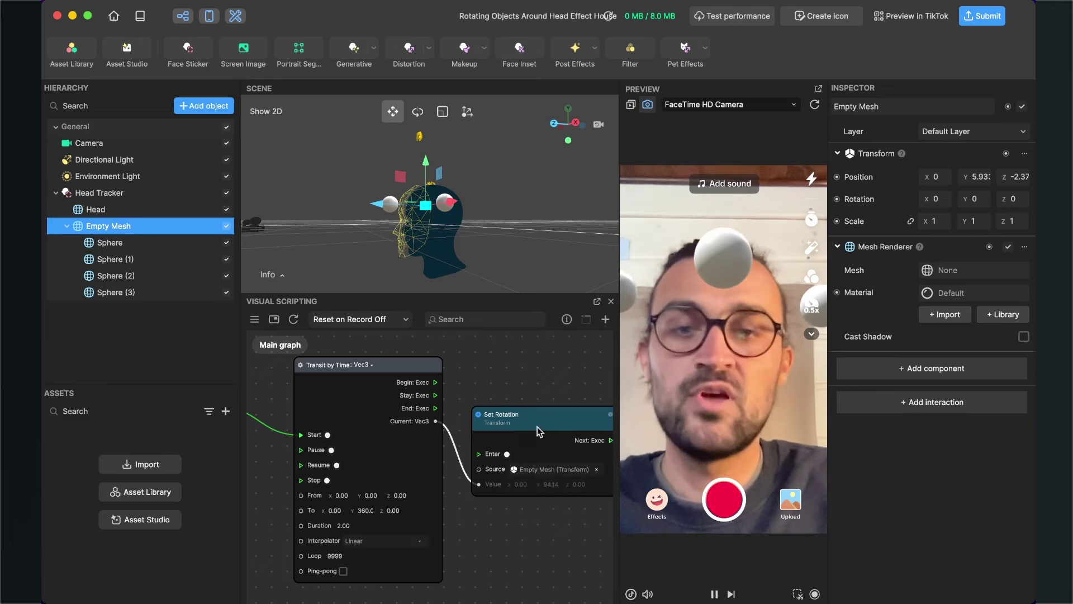
left_click_drag(538, 427, 559, 381)
scroll(474, 421, "down", 1)
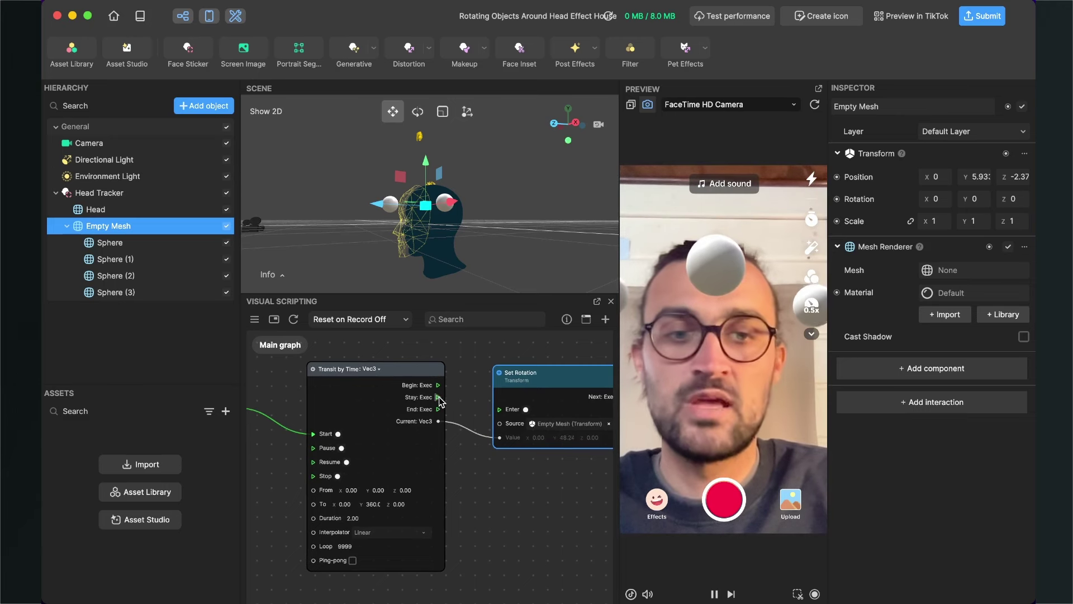
left_click_drag(438, 398, 497, 411)
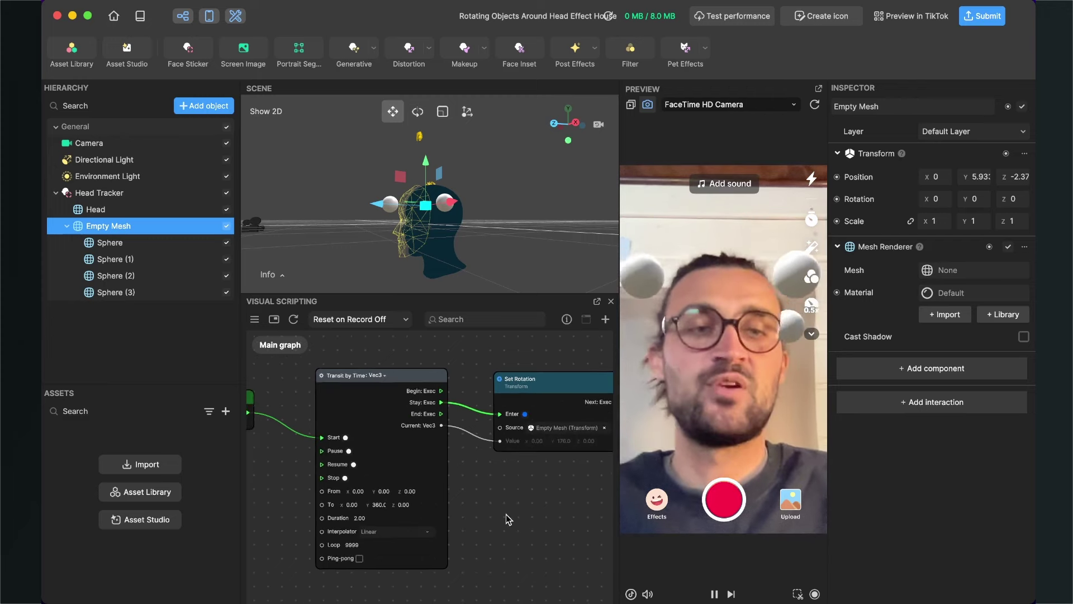
scroll(506, 514, "down", 1)
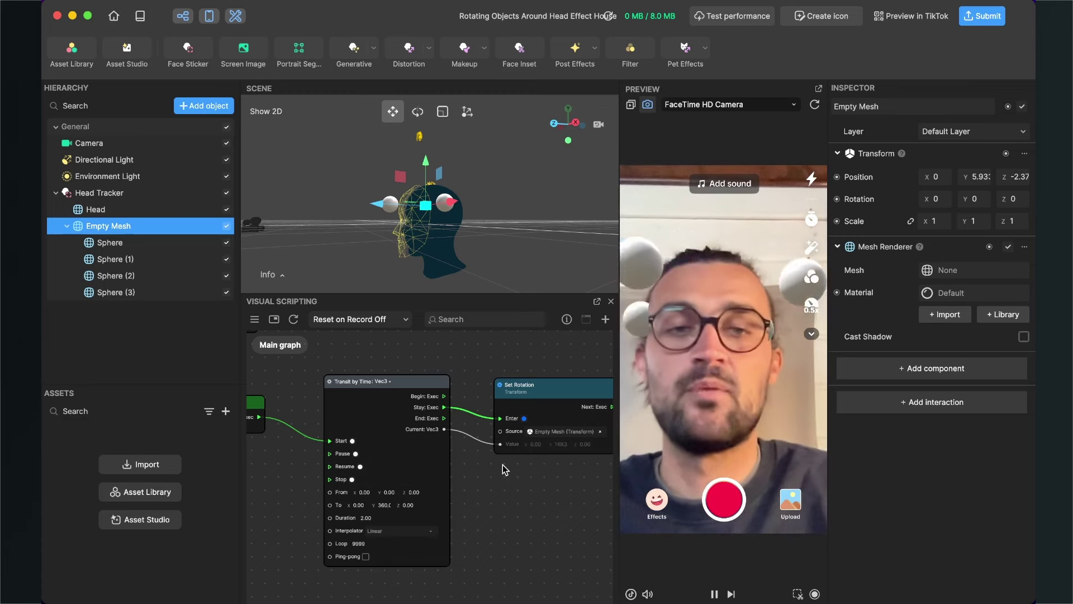
scroll(502, 464, "up", 2)
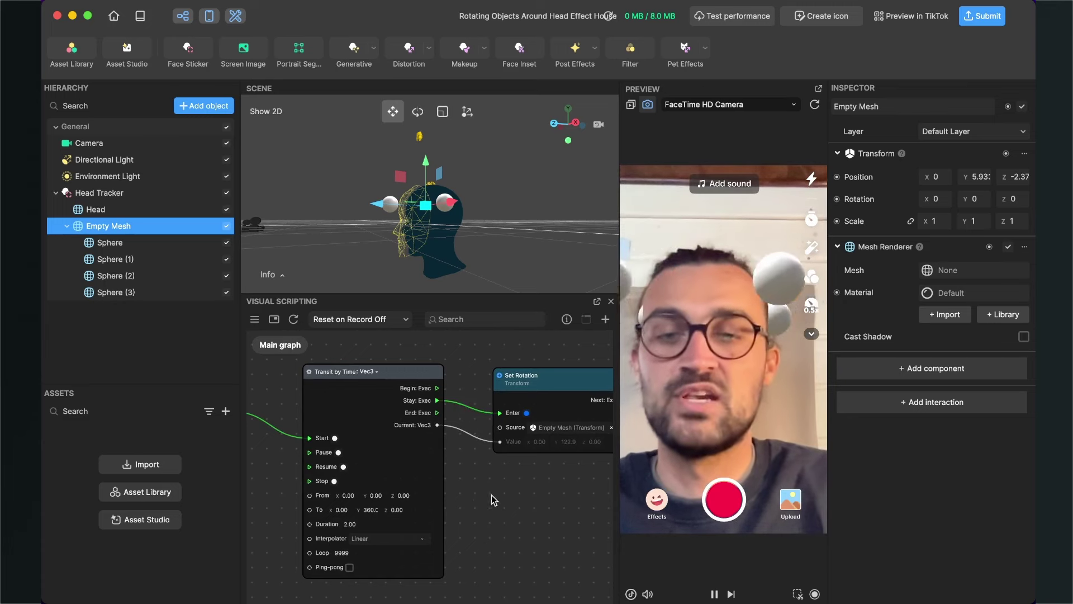
scroll(498, 471, "left", 4)
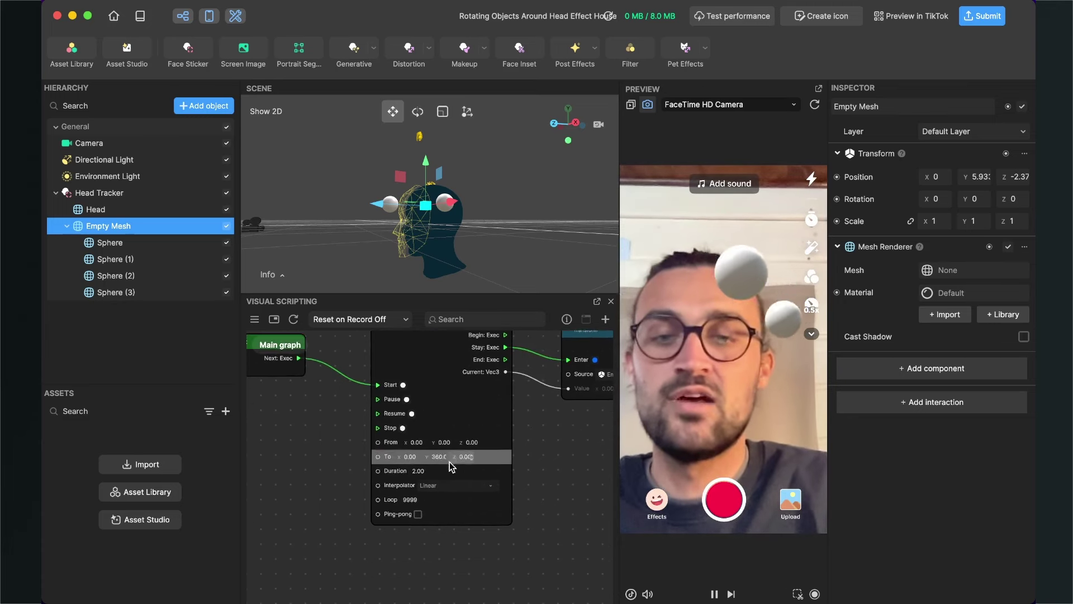
scroll(567, 442, "up", 3)
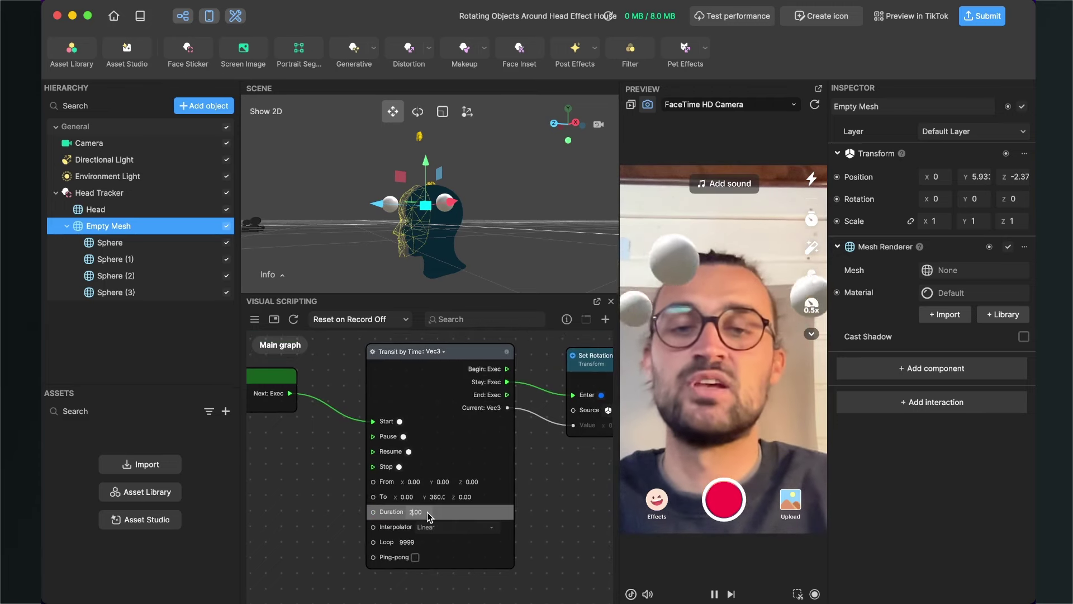
key("BackSpace")
type("1")
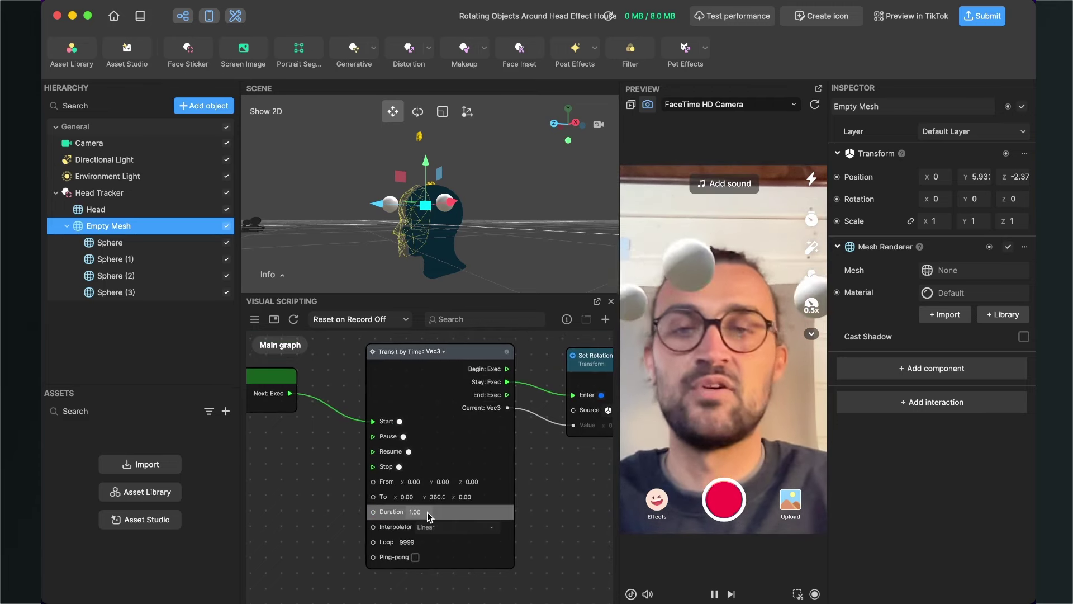
key("Return")
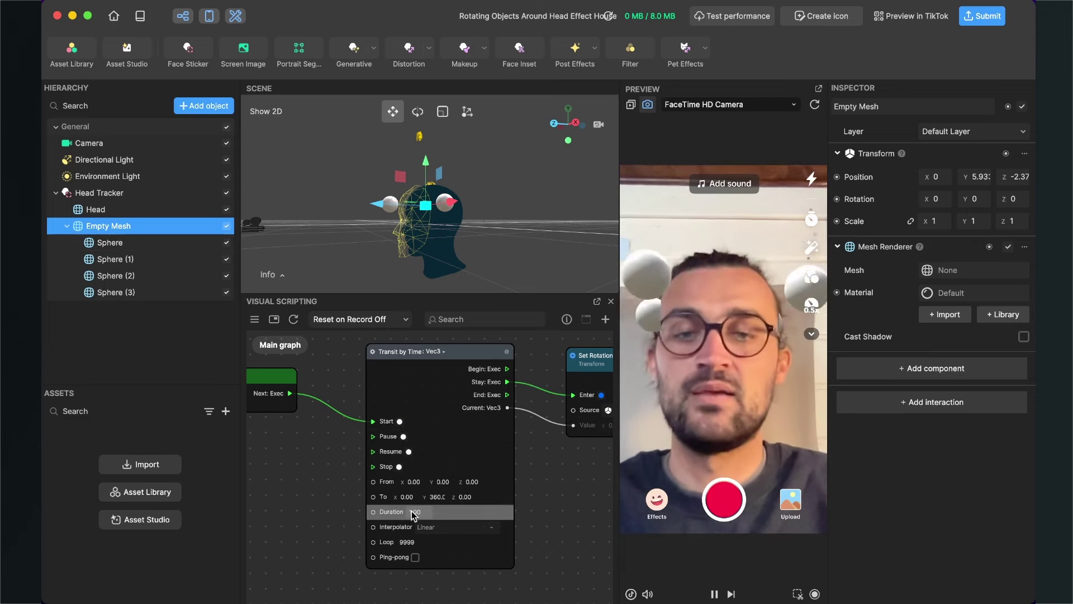
Inspect the settings and positions of Sphere through Sphere (3) in the Hierarchy
left_click(118, 247)
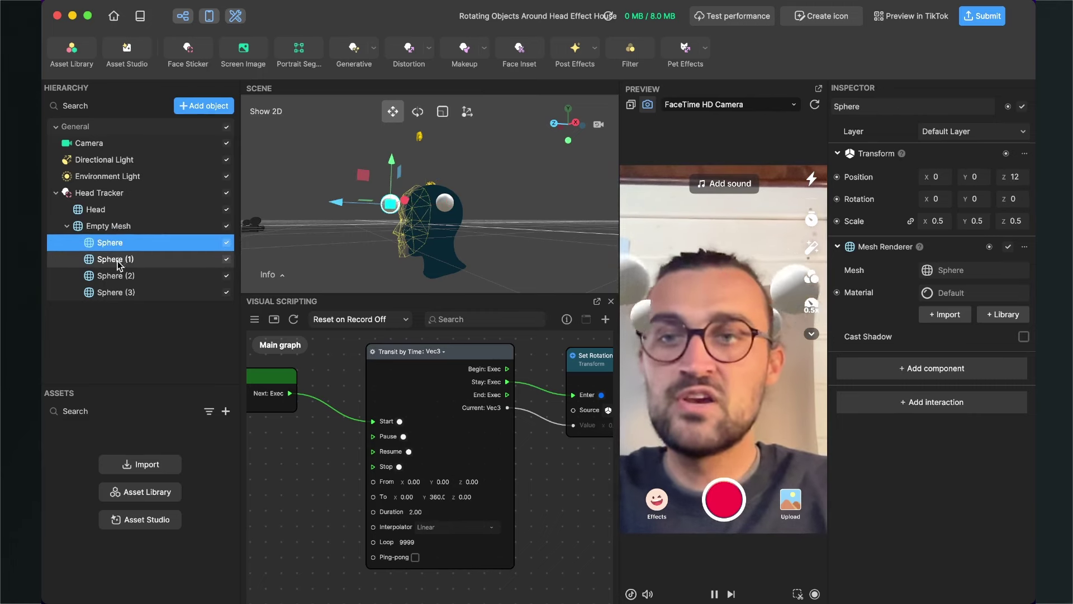
left_click(118, 261)
left_click(117, 278)
left_click(113, 293)
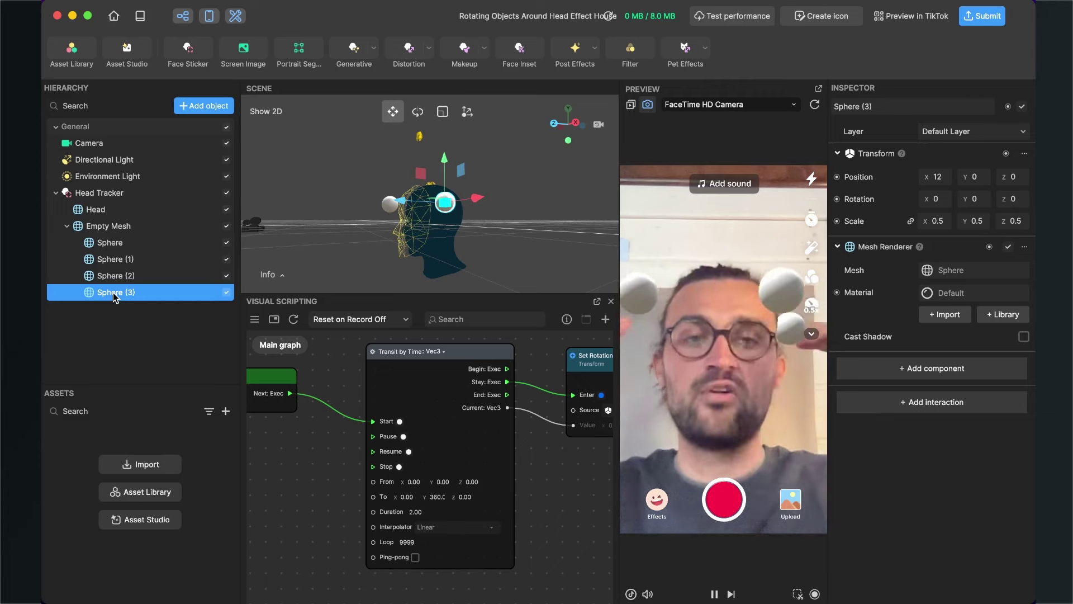
Change the Empty Mesh group's Position Z from -2.37 to -4
left_click(138, 225)
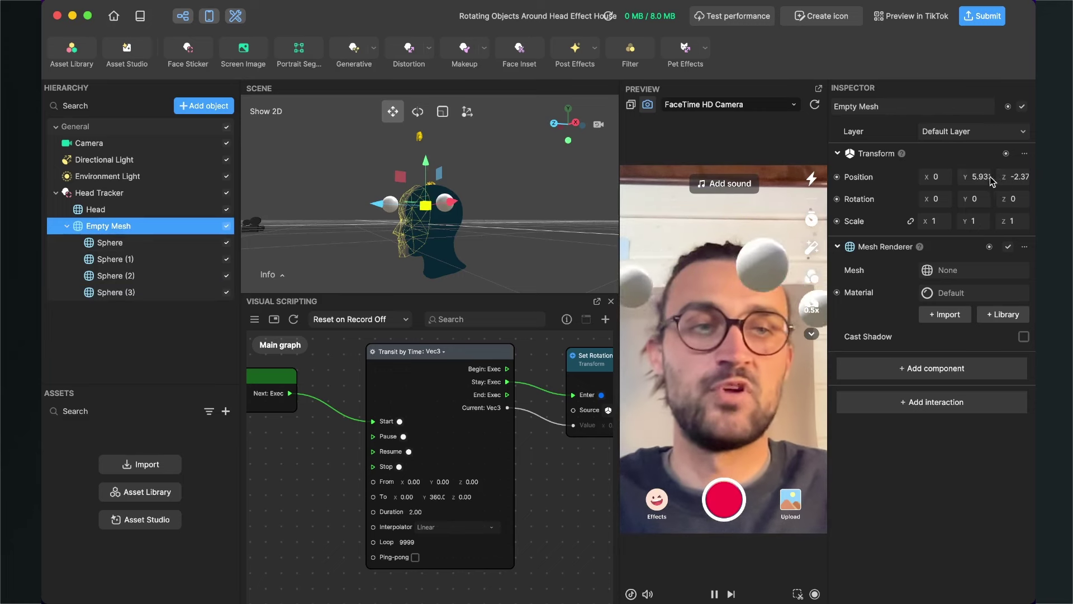
left_click(1014, 177)
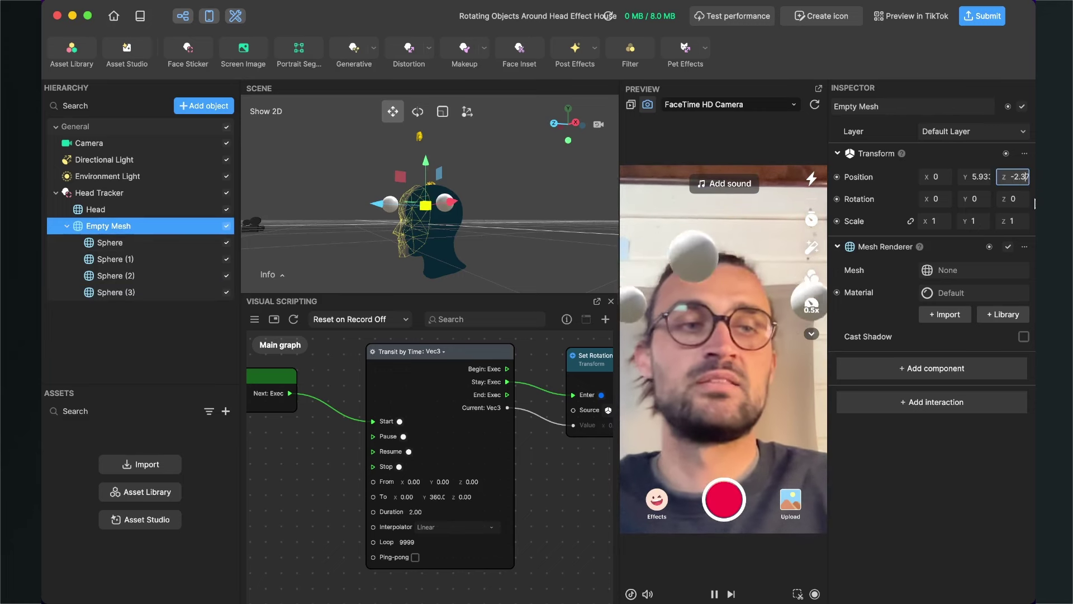
key("BackSpace")
key("BackSpace")
key("BackSpace")
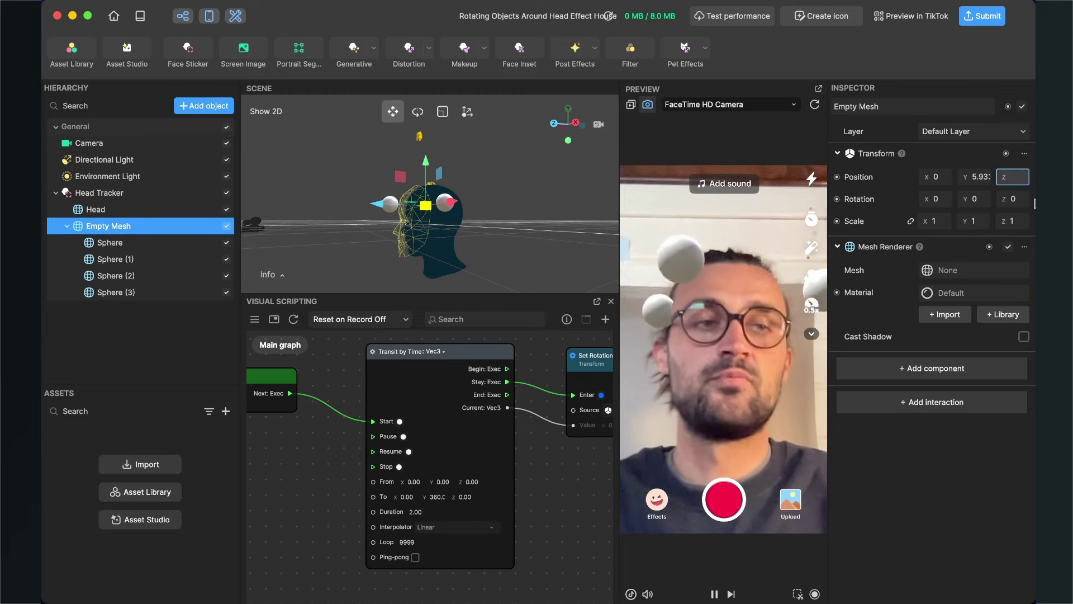
type("-4")
key("Return")
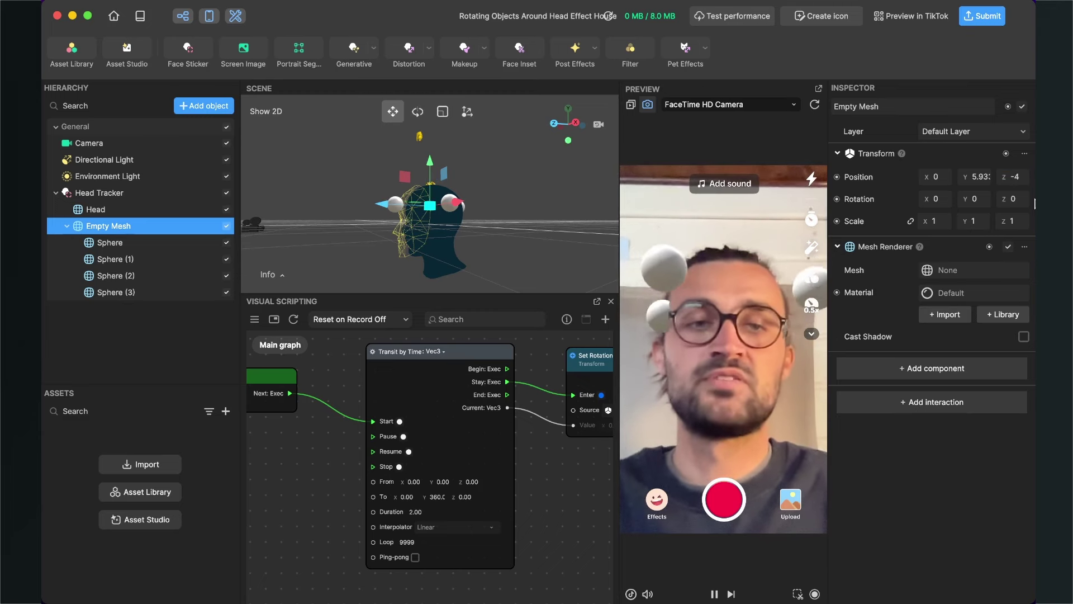